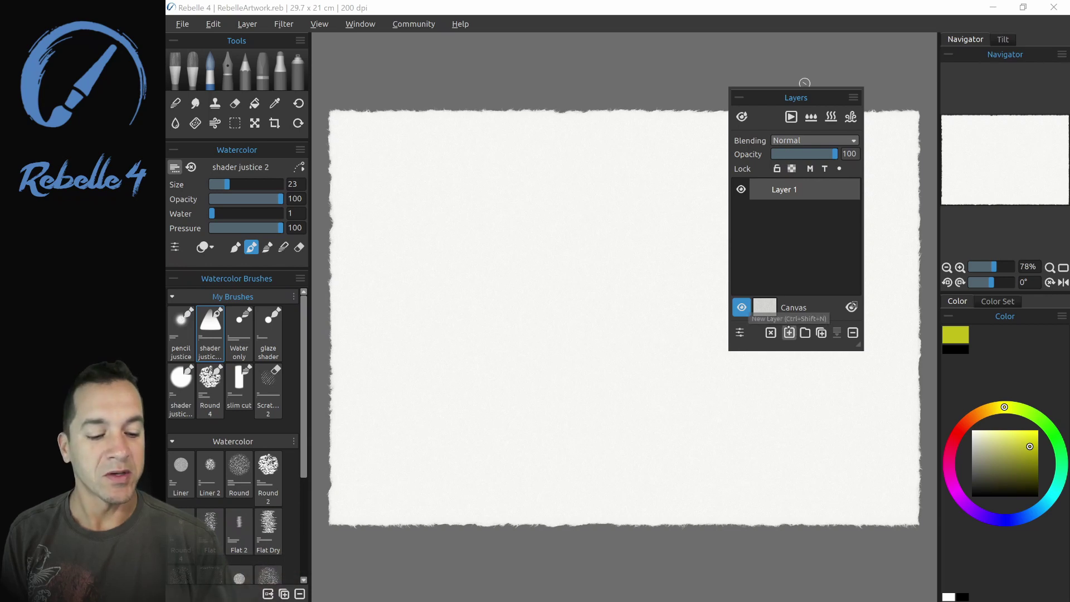
Step: Add two new layers above Layer 1
left_click(788, 333)
left_click(788, 333)
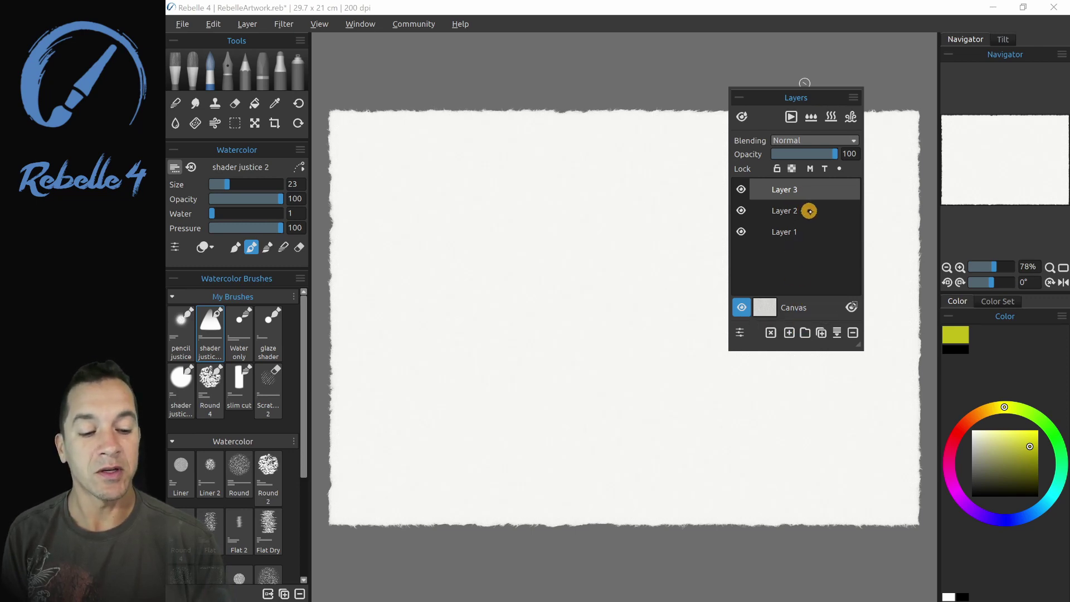
Step: Select Layer 1, Layer 2 and Layer 3 together and put them into a group
left_click(812, 233)
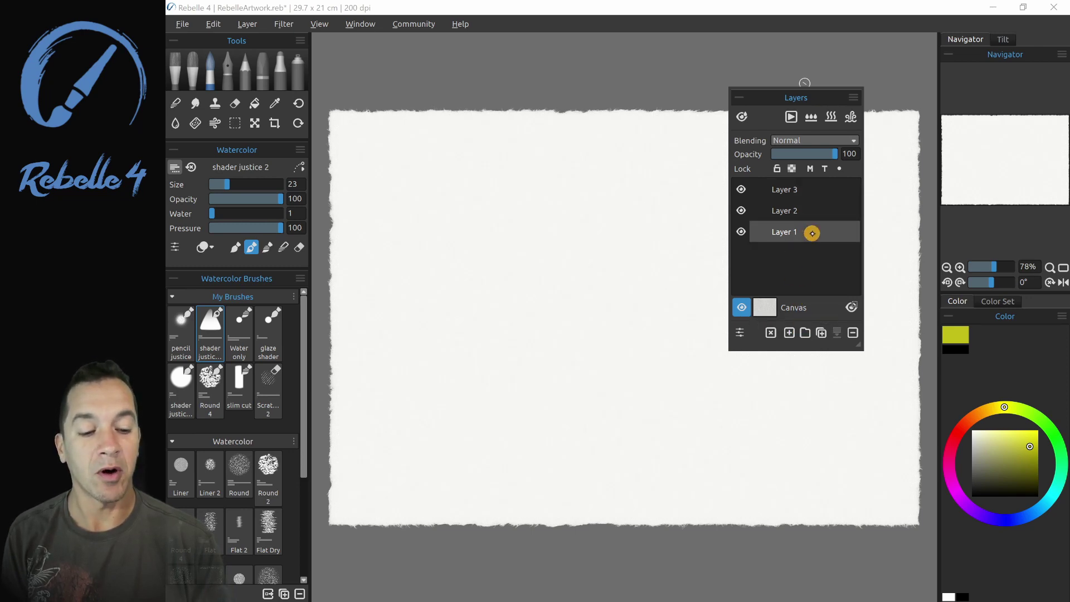
left_click(813, 189, "shift")
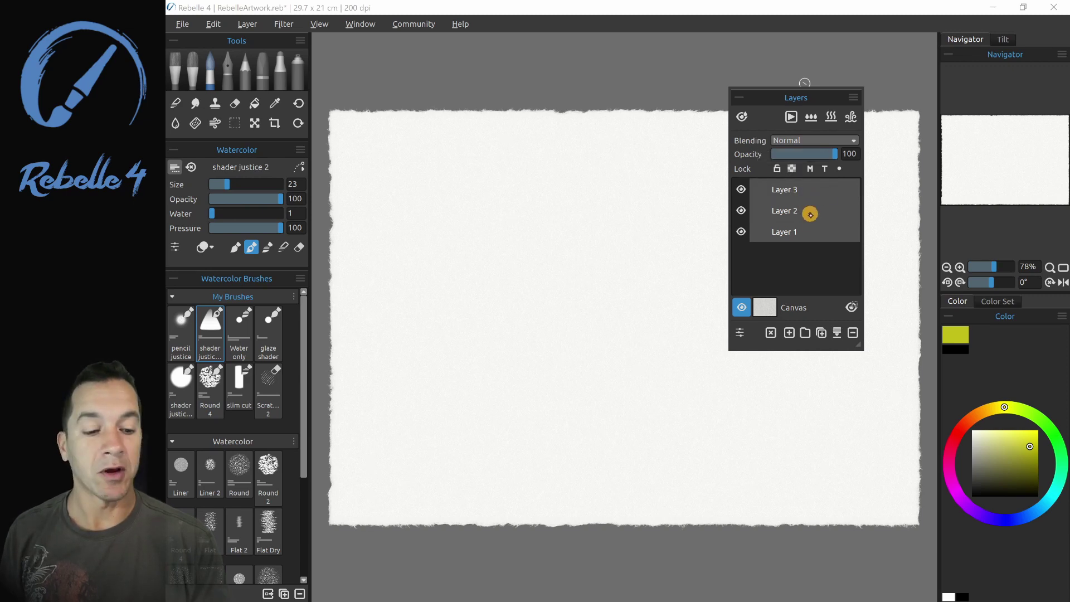
left_click(806, 233)
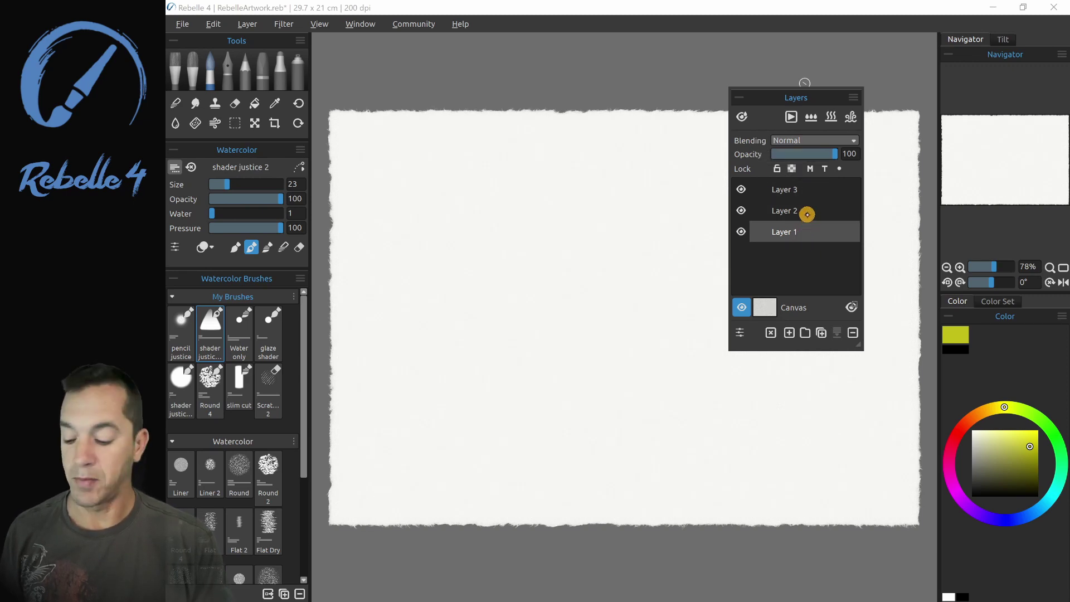
left_click(813, 210, "shift")
left_click(816, 190, "shift")
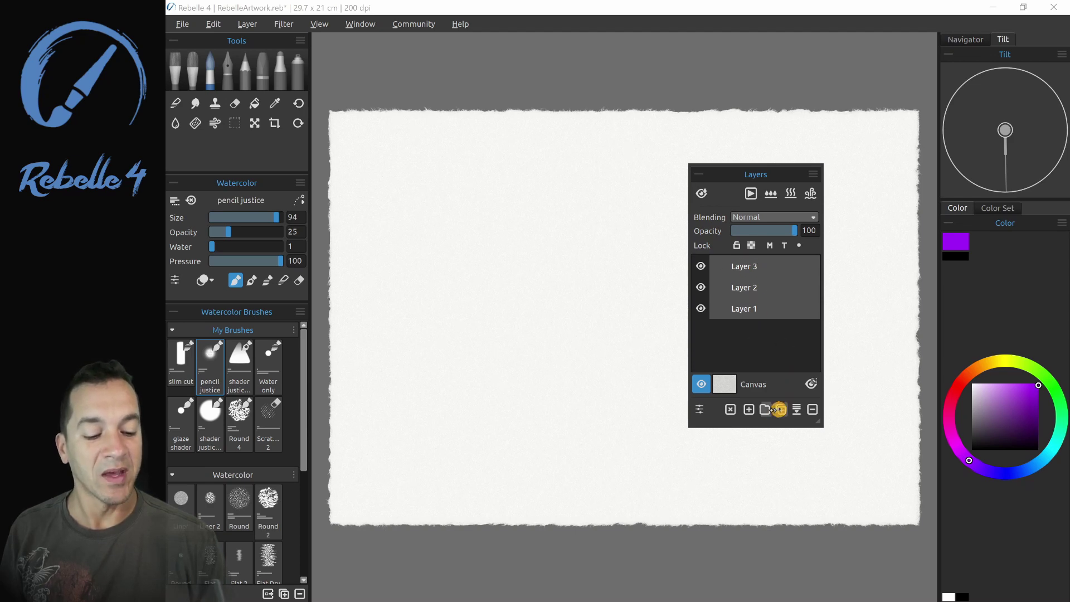
left_click(768, 409)
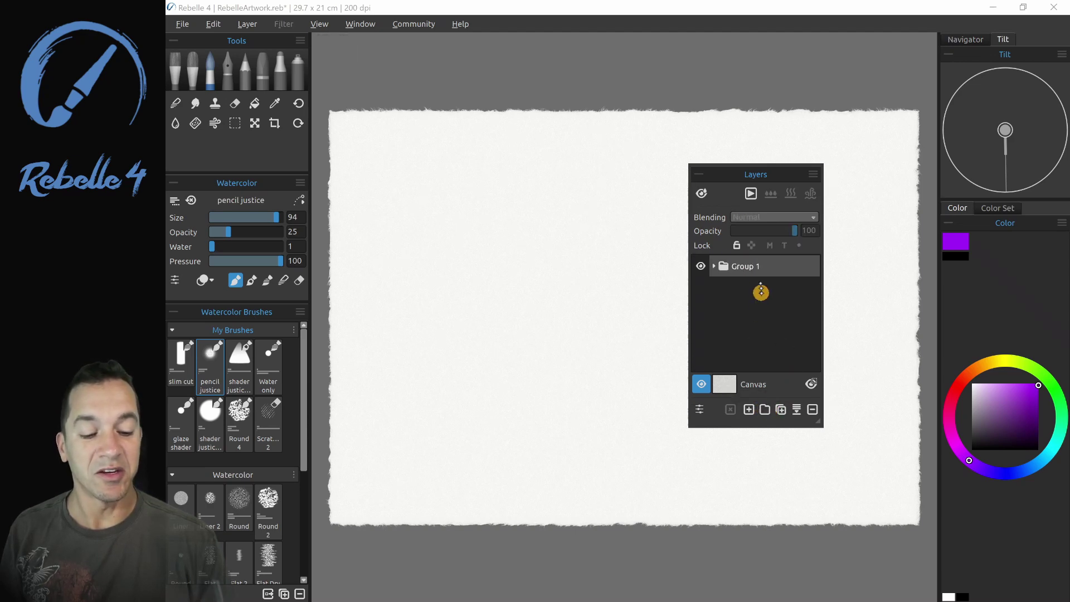
Step: Expand Group 1 to show its layers and toggle the whole group's visibility off and on
left_click(713, 266)
left_click(714, 266)
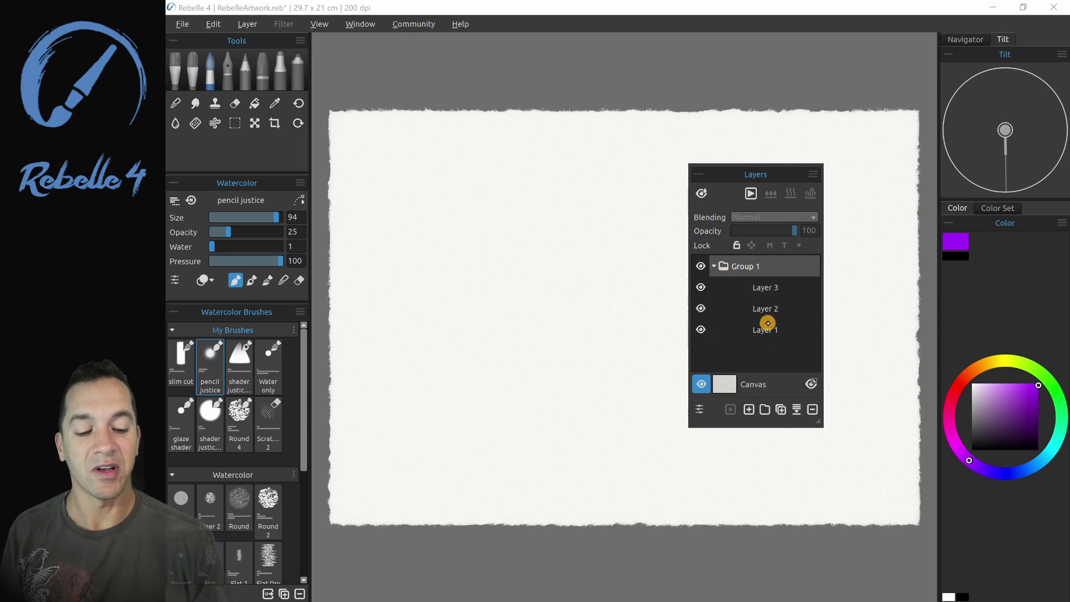
left_click(700, 264)
left_click(701, 264)
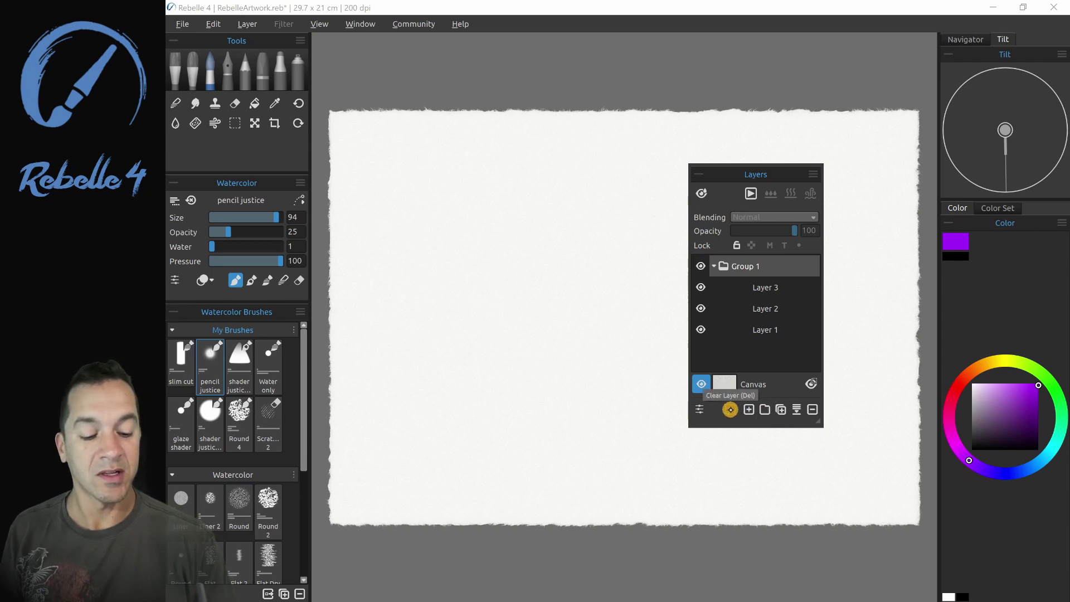
Step: Select Layer 3 inside the group and clear its contents
left_click(740, 288)
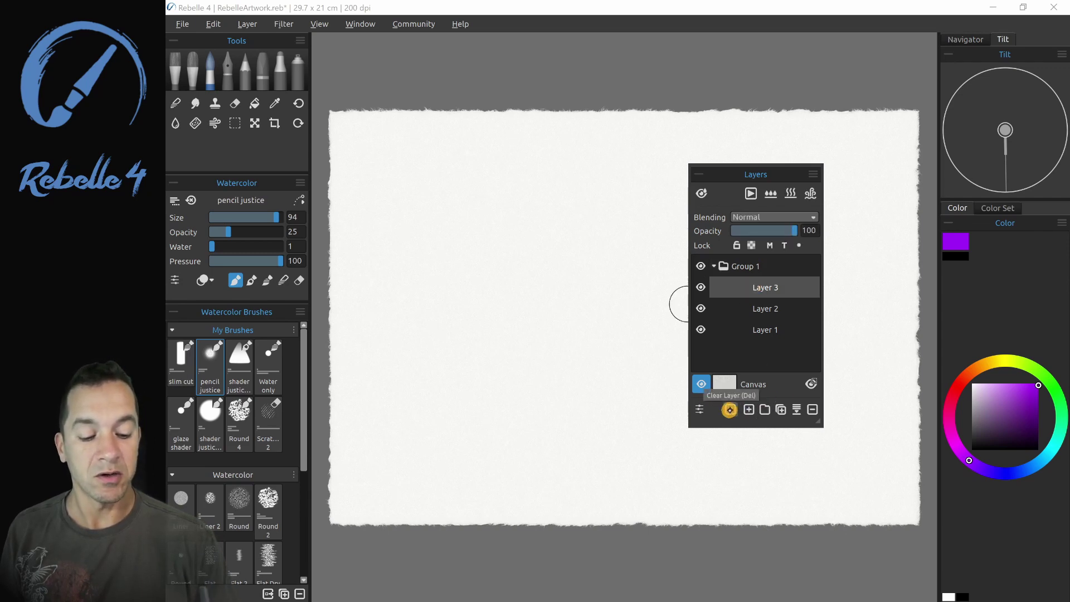
left_click(732, 408)
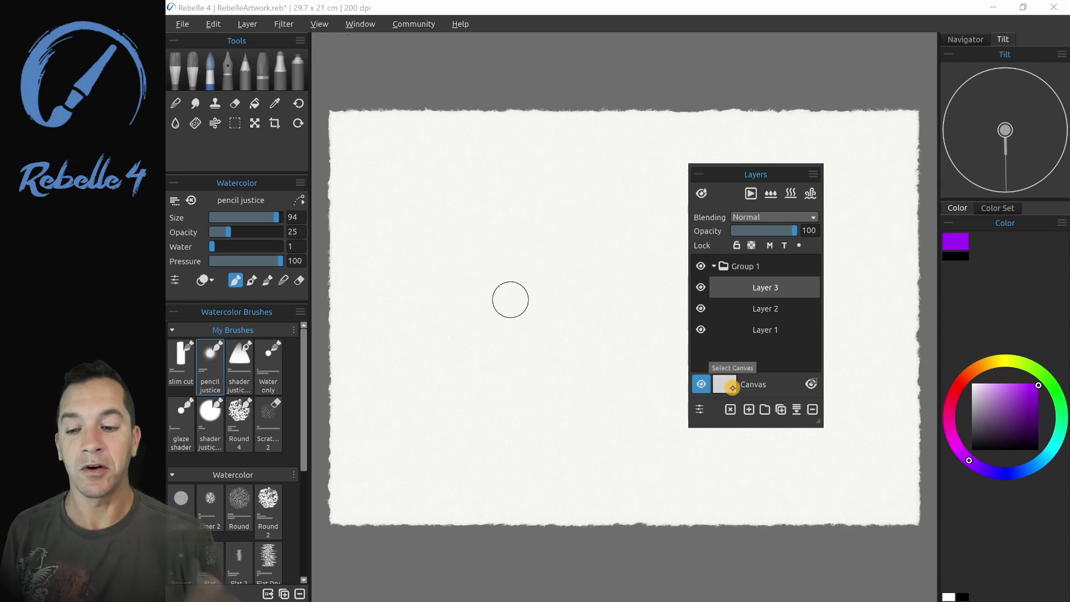
Step: Review the general preference that adds a "Clear Layer" button to the Layers panel, and close the preferences
left_click(214, 23)
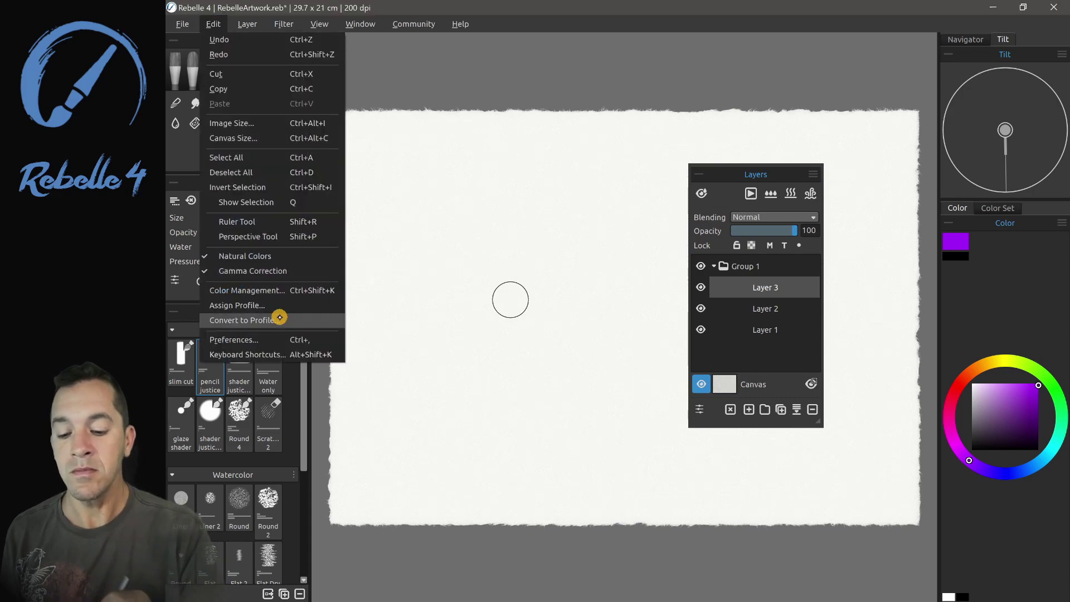
left_click(294, 338)
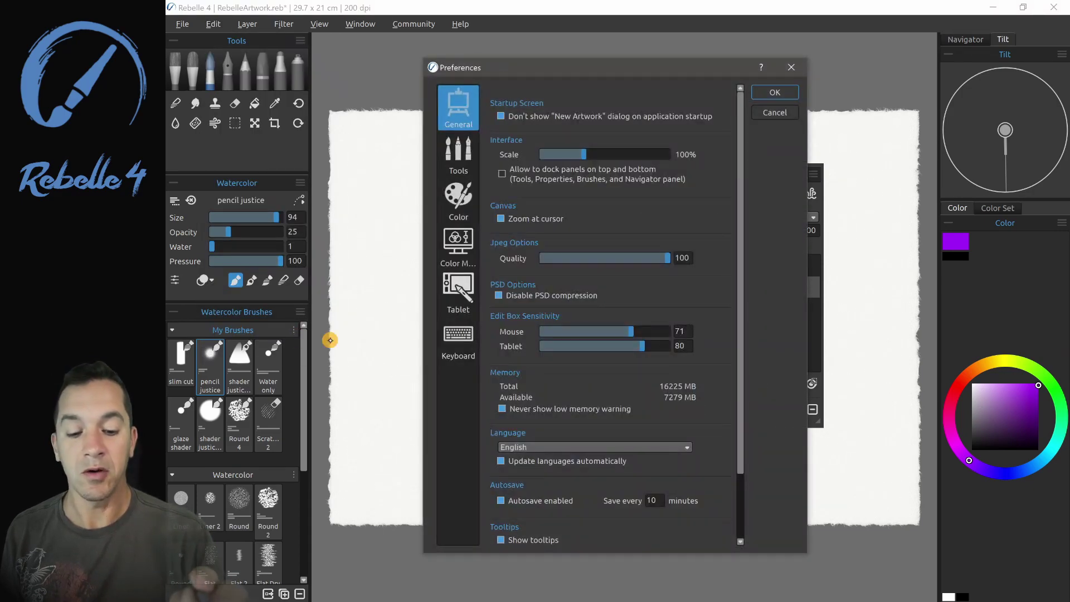
left_click_drag(740, 268, 742, 387)
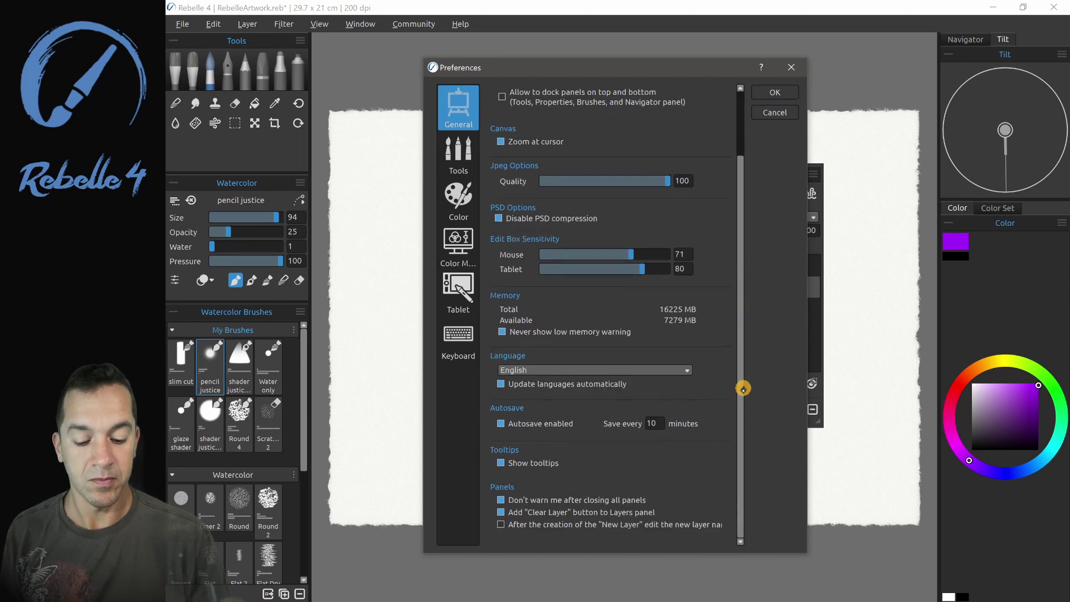
left_click(500, 512)
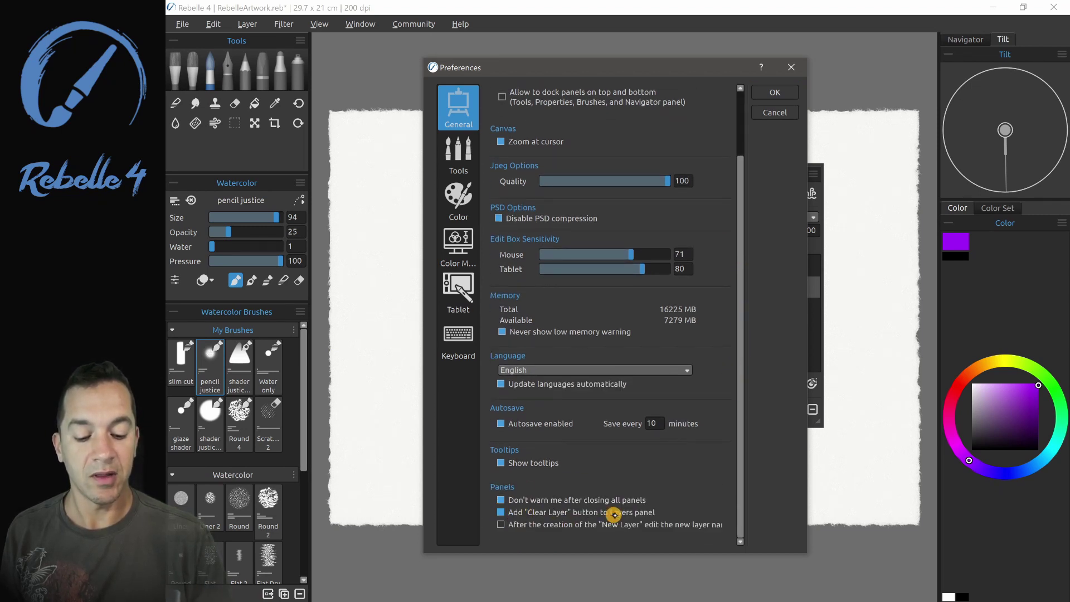
left_click(790, 67)
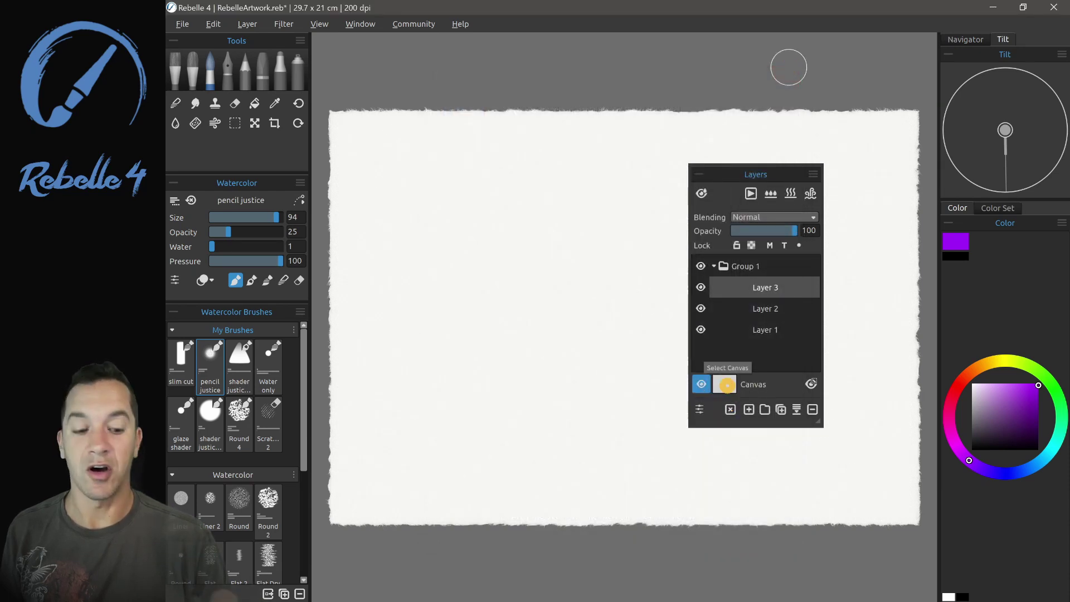
Step: Undo the layer clearing and grouping, keeping Layer 1, Layer 2 and Layer 3 as ungrouped layers
key("ctrl+z")
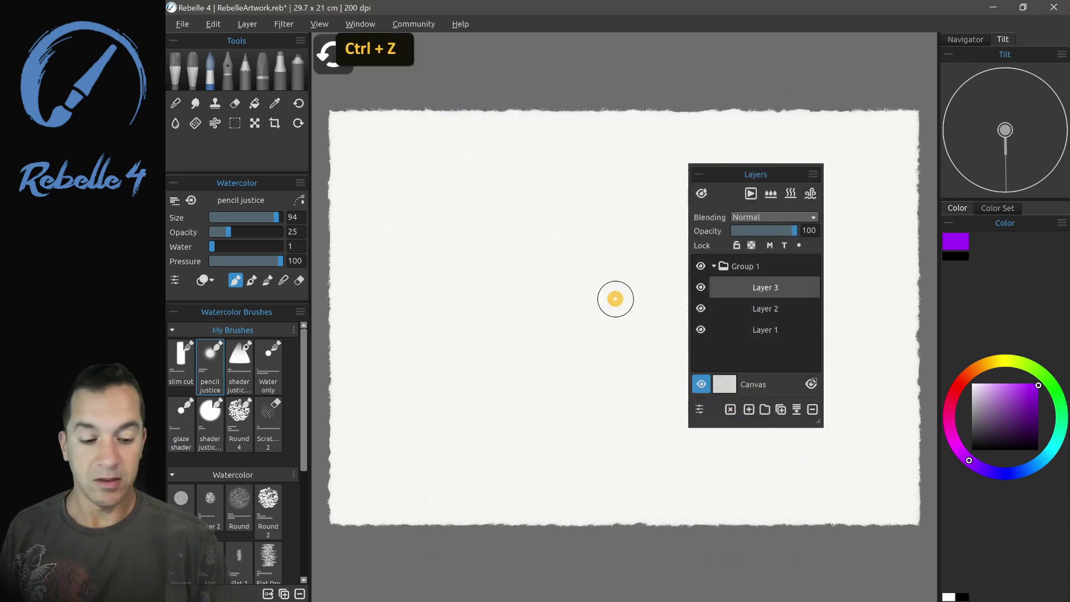
key("ctrl+z")
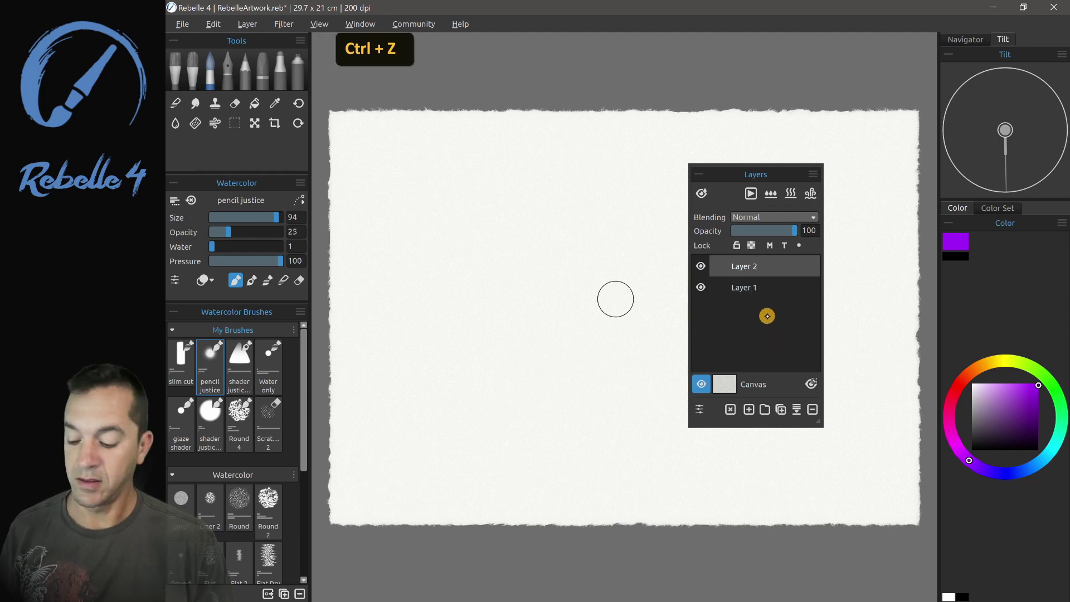
key("ctrl+y")
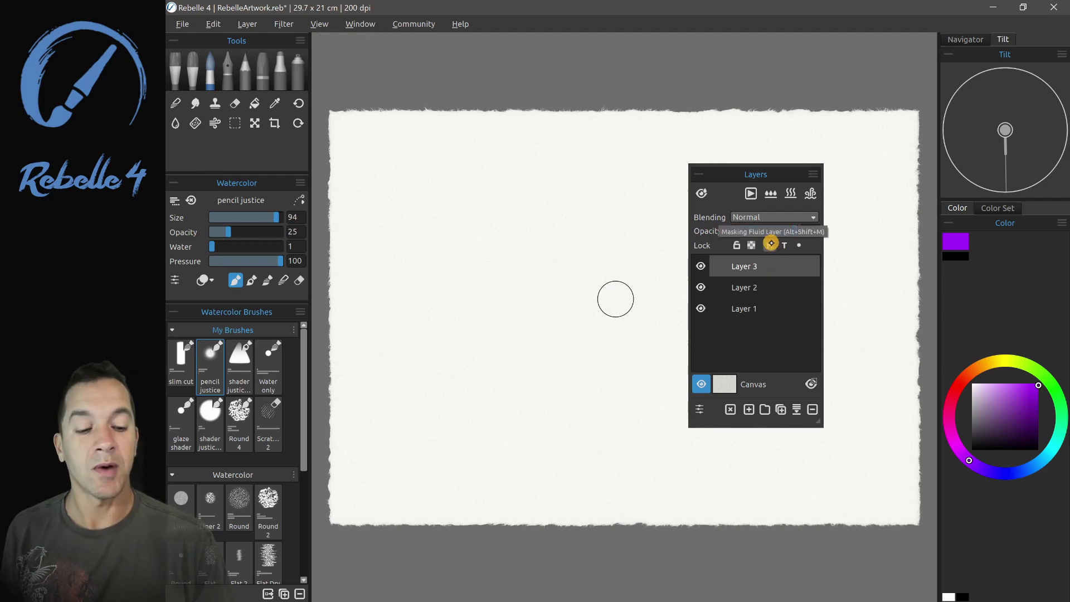
Step: Turn Layer 2, which holds the red strokes, into a masking fluid layer
left_click(780, 281)
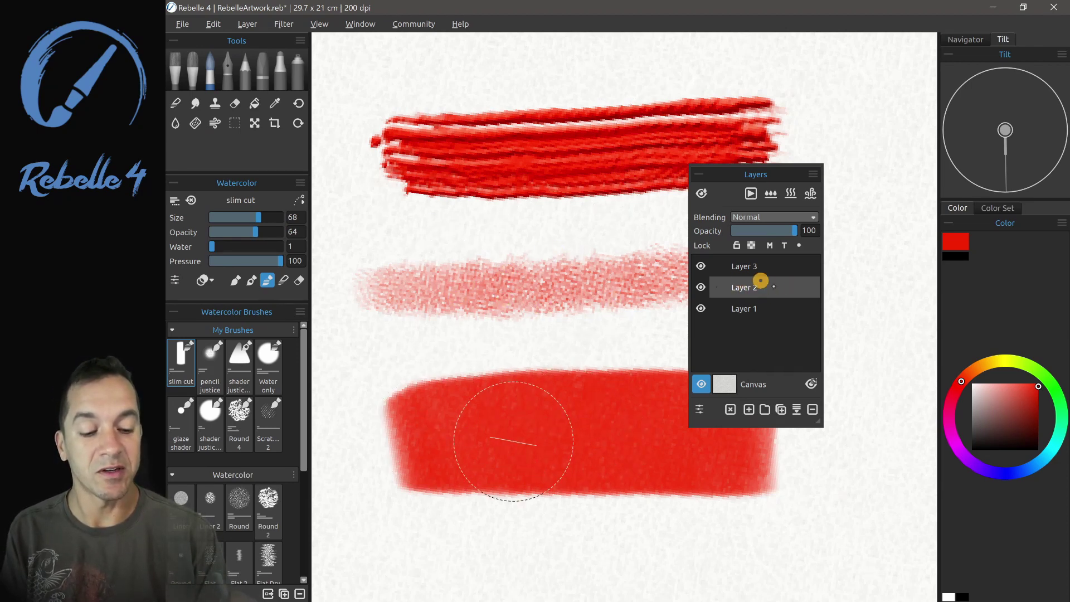
left_click(770, 245)
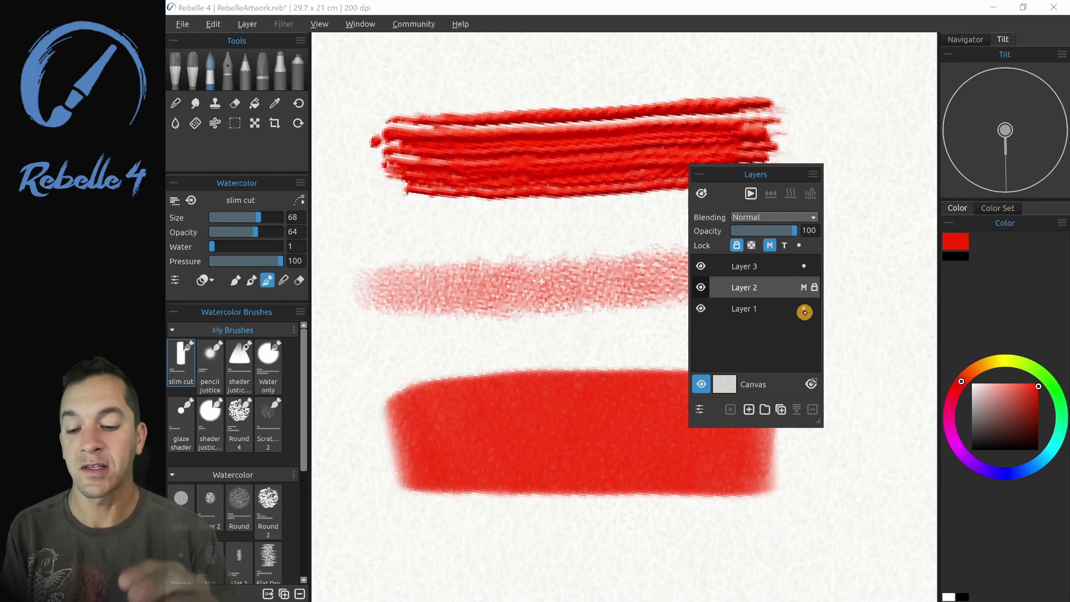
Step: Paint a wide vertical light-blue stroke on Layer 1 across the three red strokes, using the Water only watercolor brush
left_click(273, 370)
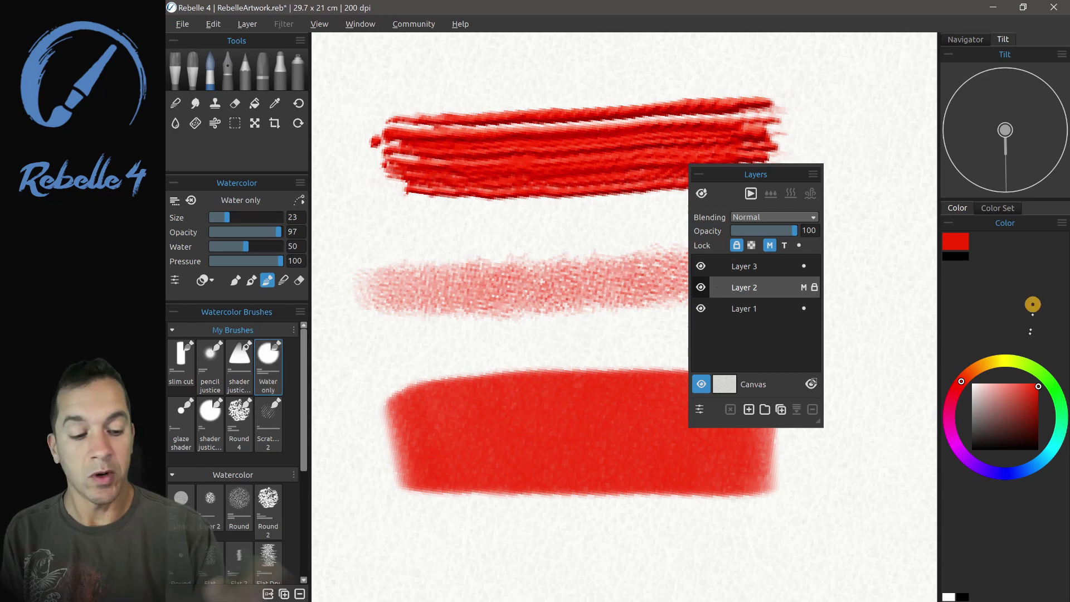
left_click(1010, 358)
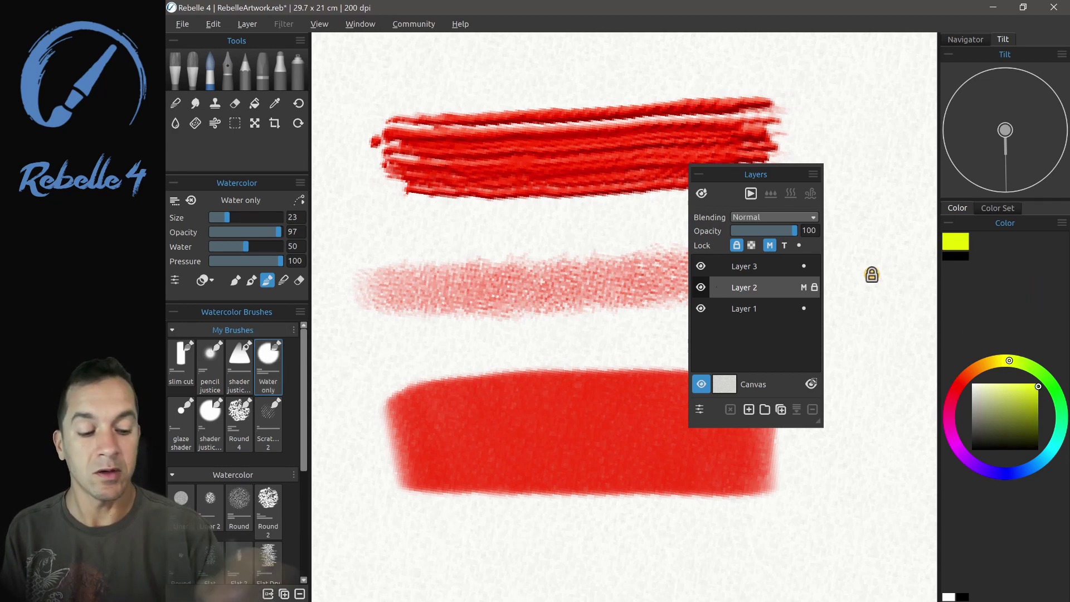
left_click(1040, 459)
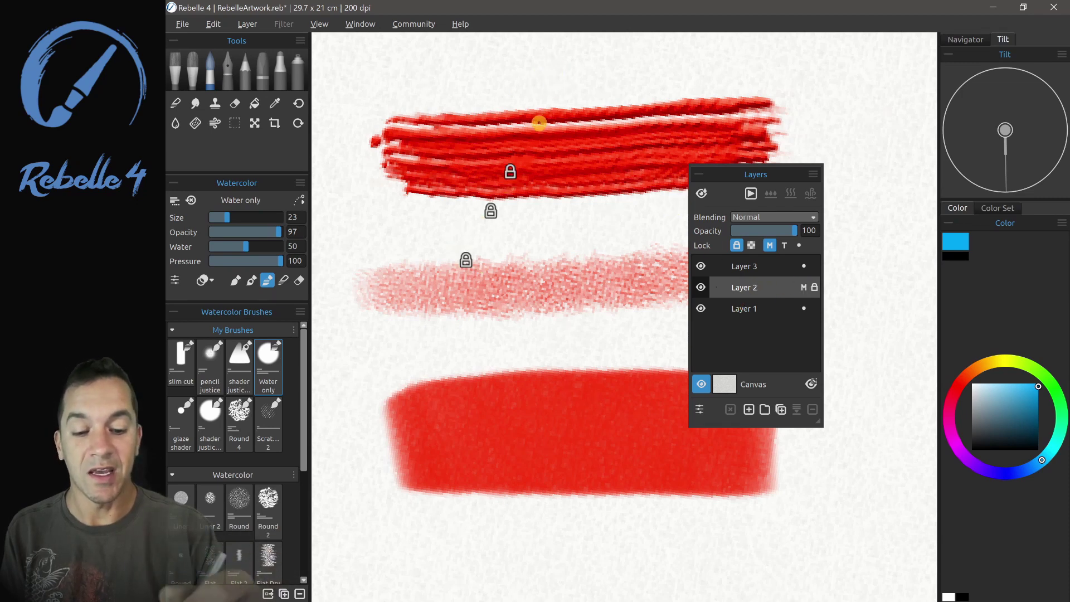
left_click(760, 305)
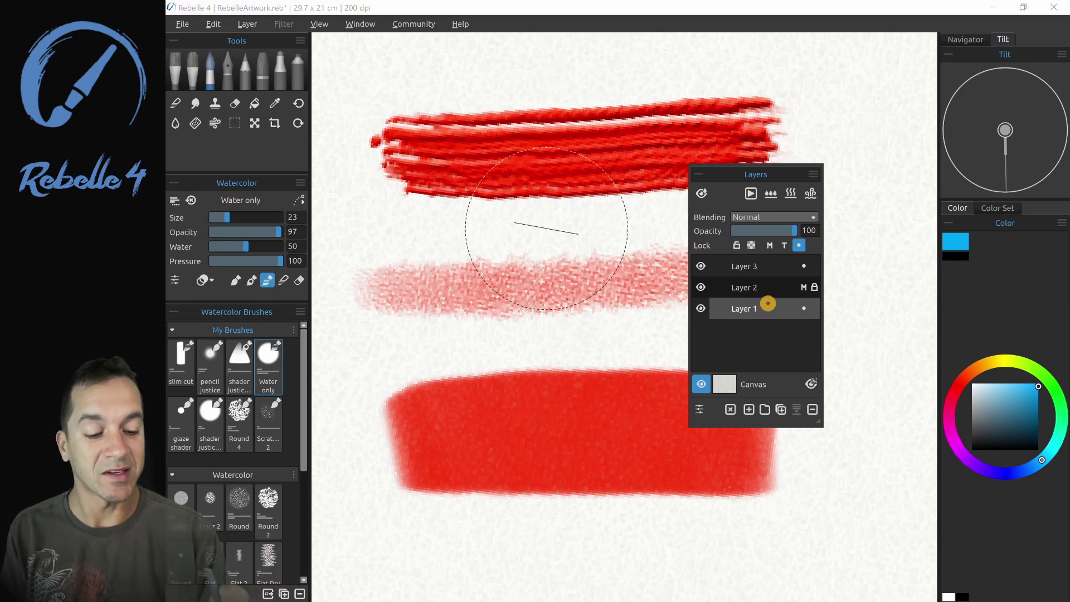
mouse_move(571, 69)
left_mouse_down()
mouse_move(552, 538)
mouse_move(538, 99)
left_mouse_up()
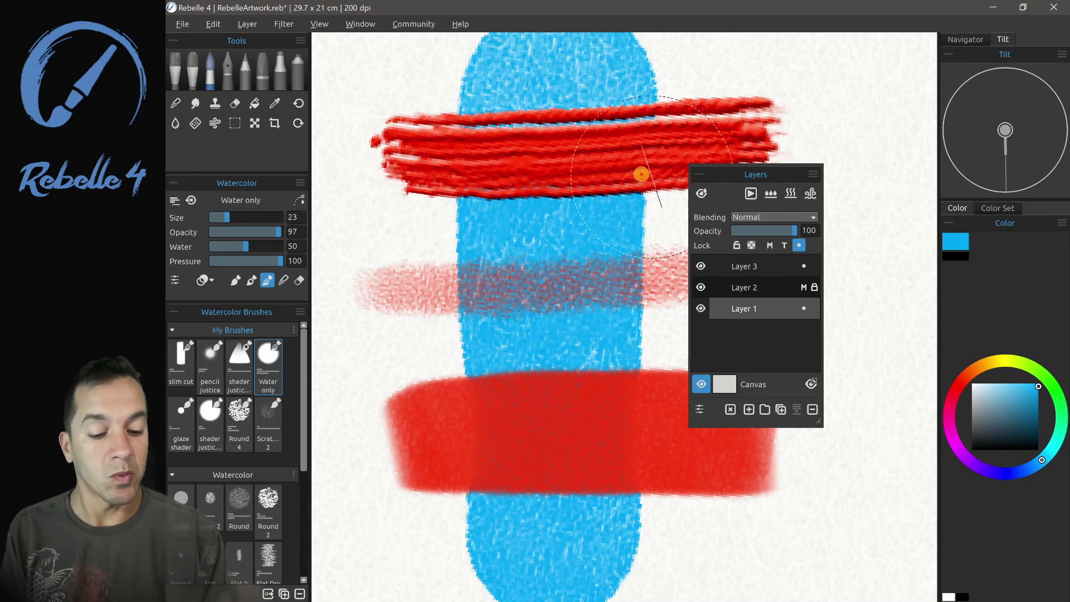
Step: Toggle the visibility of masking Layer 2 to examine how its strokes protected the blue paint area on Layer 1
left_click(701, 287)
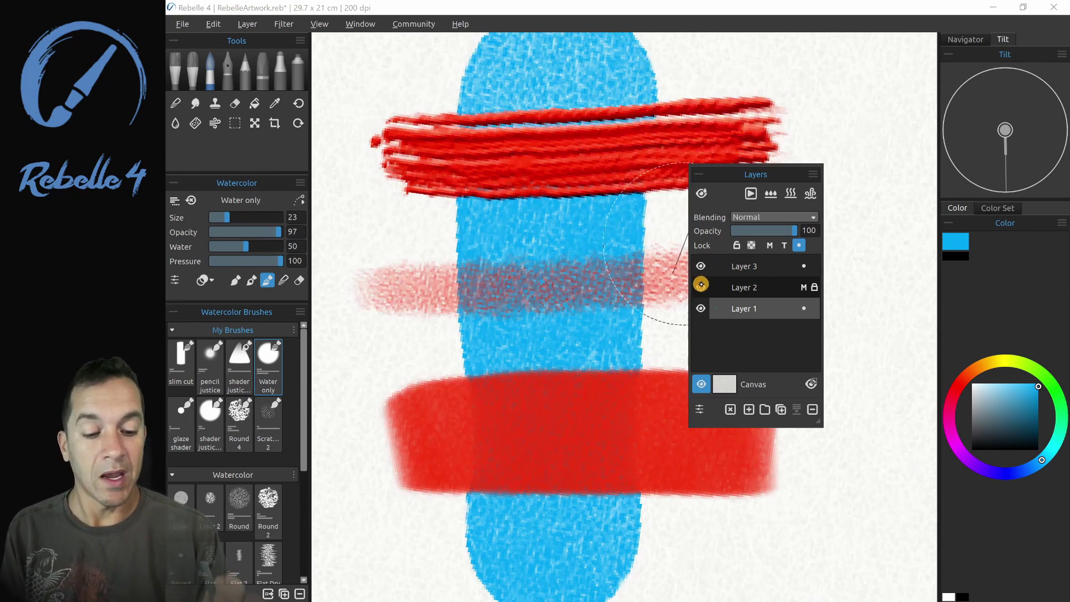
left_click(701, 285)
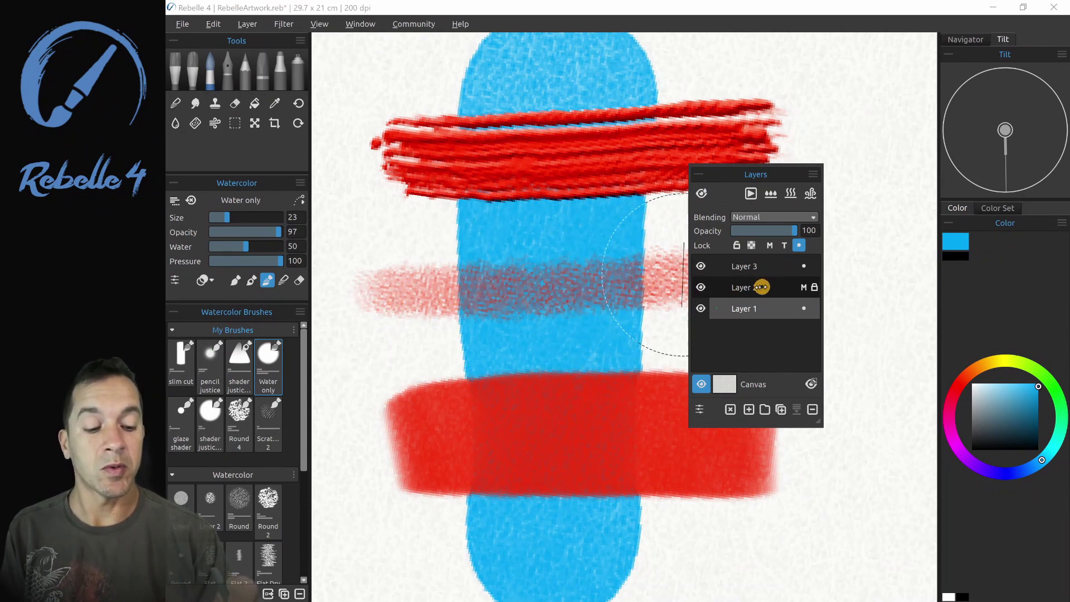
left_click(700, 287)
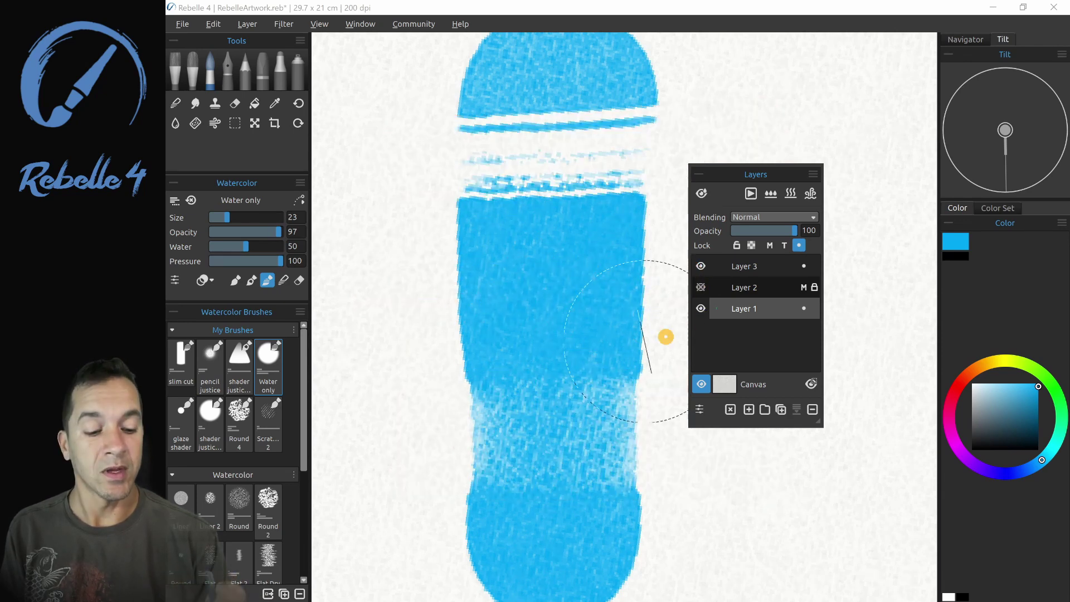
left_click(700, 286)
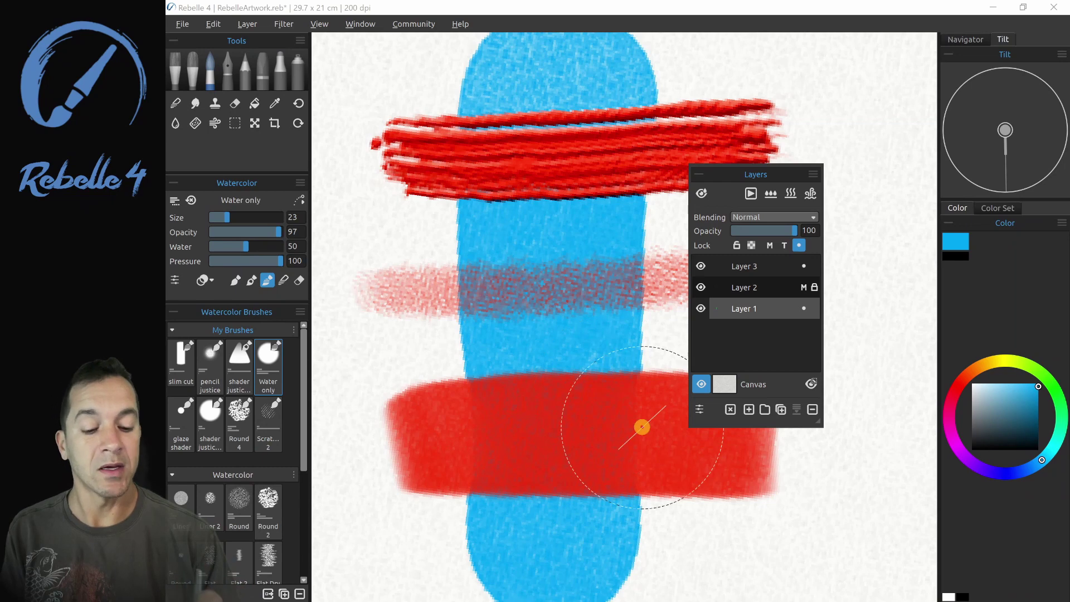
left_click(701, 288)
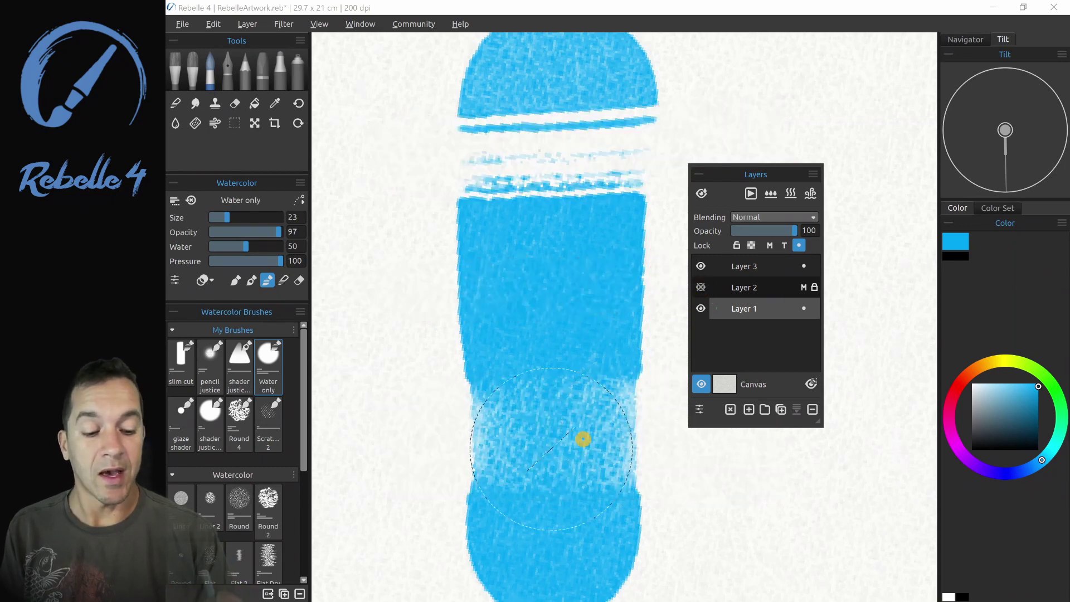
Step: Paint a diagonal lime-green stroke on Layer 3 across the red strokes, using the Thick Dry oil brush
left_click(177, 75)
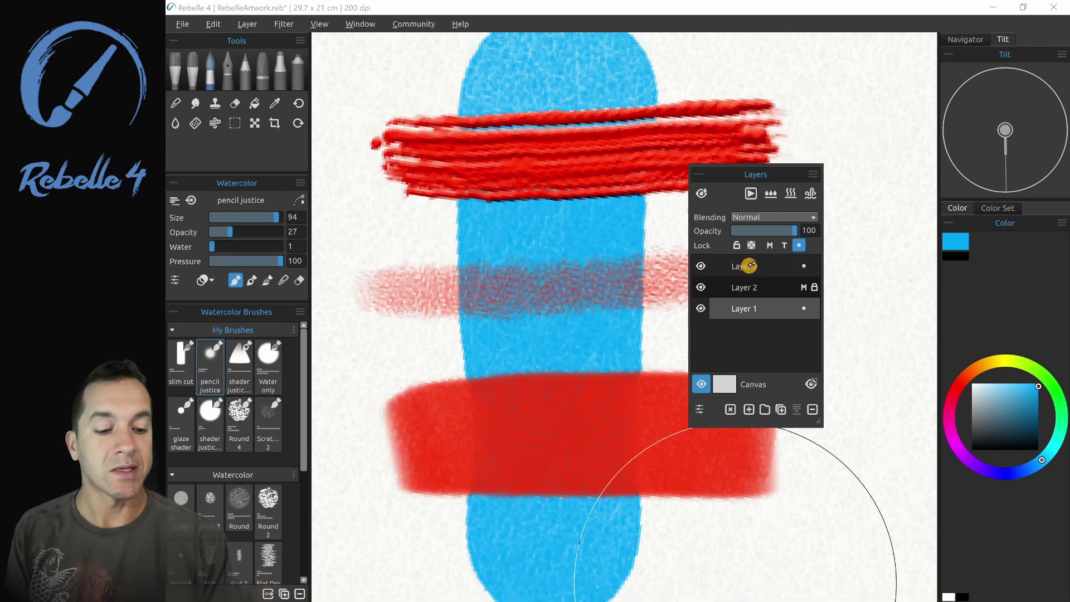
left_click(774, 267)
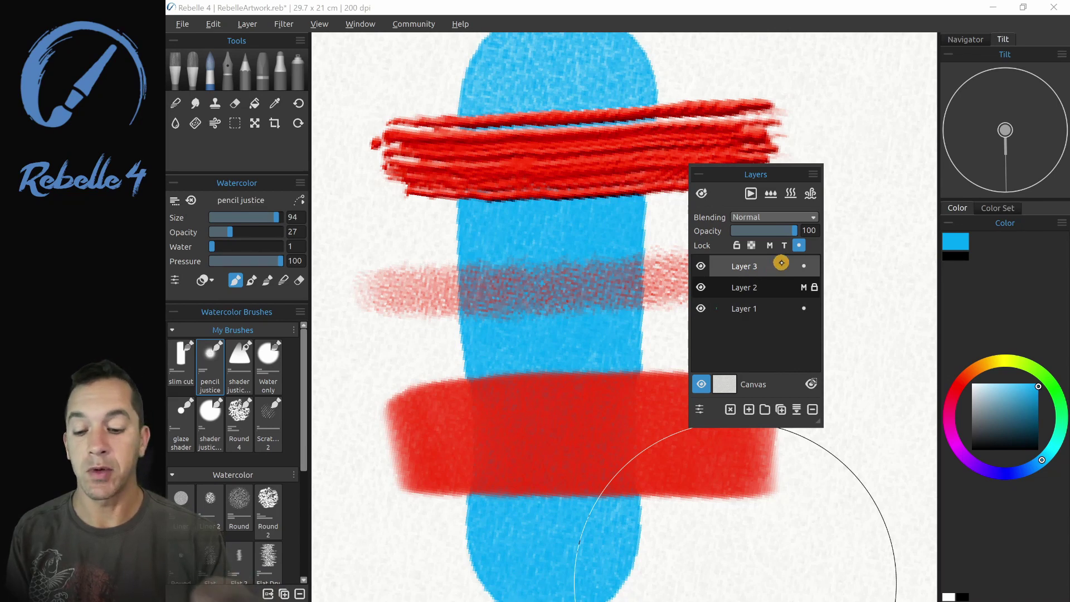
left_click(175, 70)
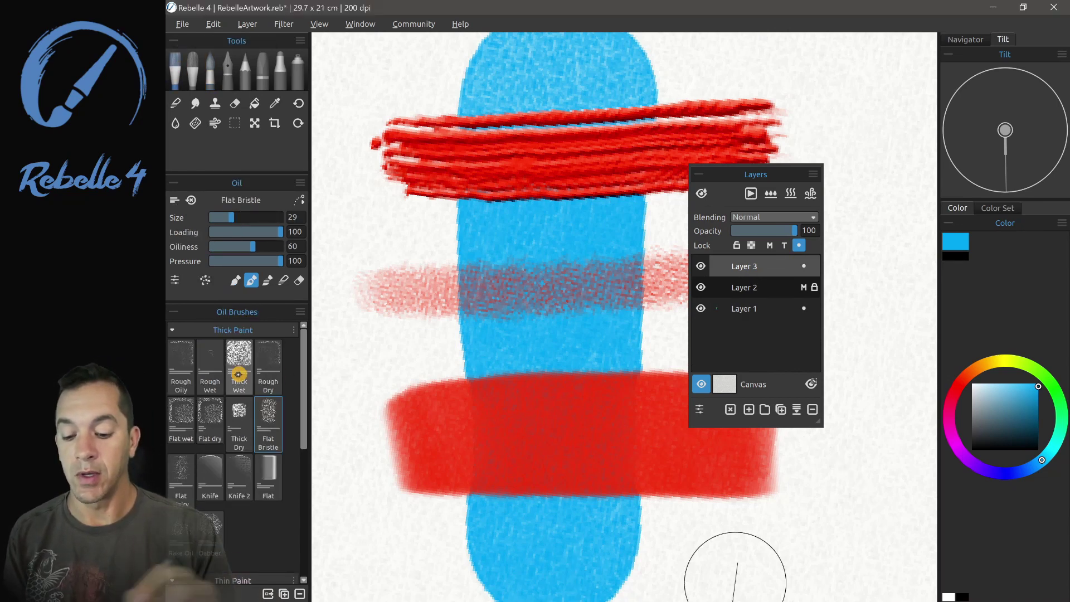
left_click(256, 411)
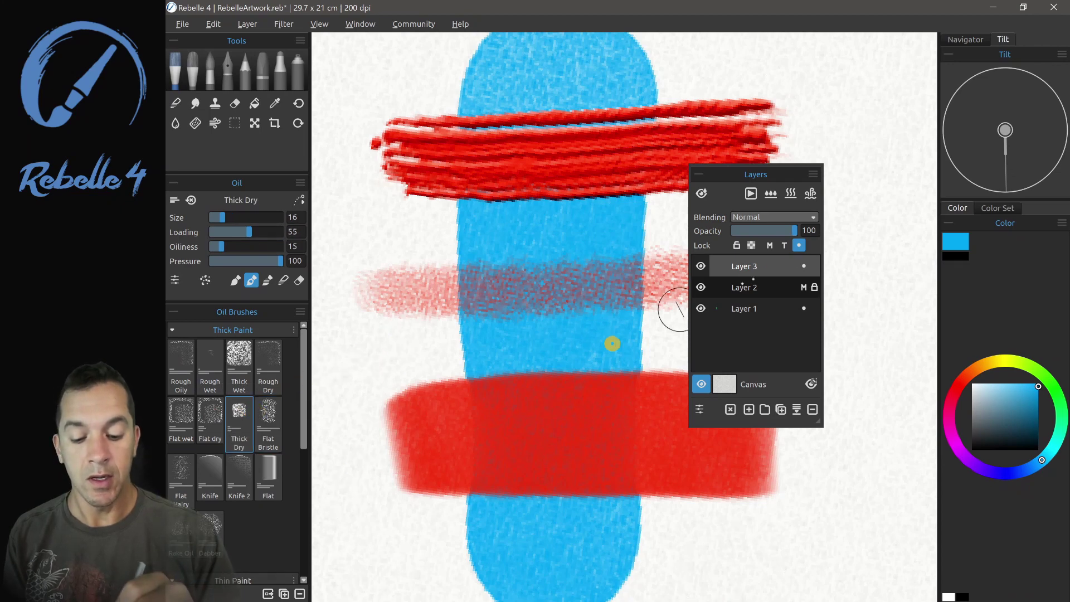
left_click(1019, 361)
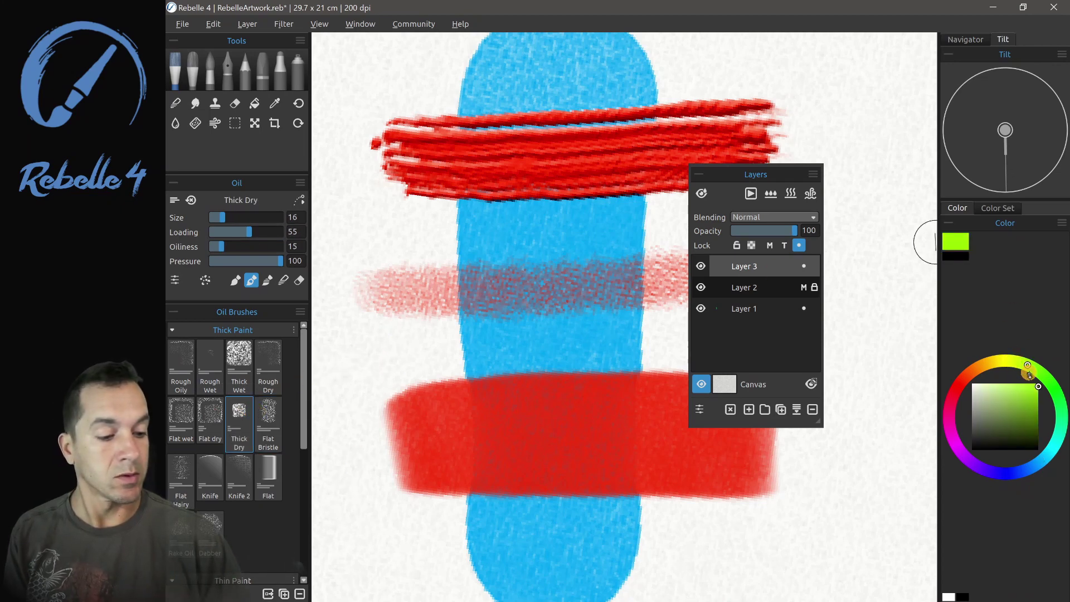
mouse_move(354, 557)
left_mouse_down()
mouse_move(538, 278)
mouse_move(720, 56)
left_mouse_up()
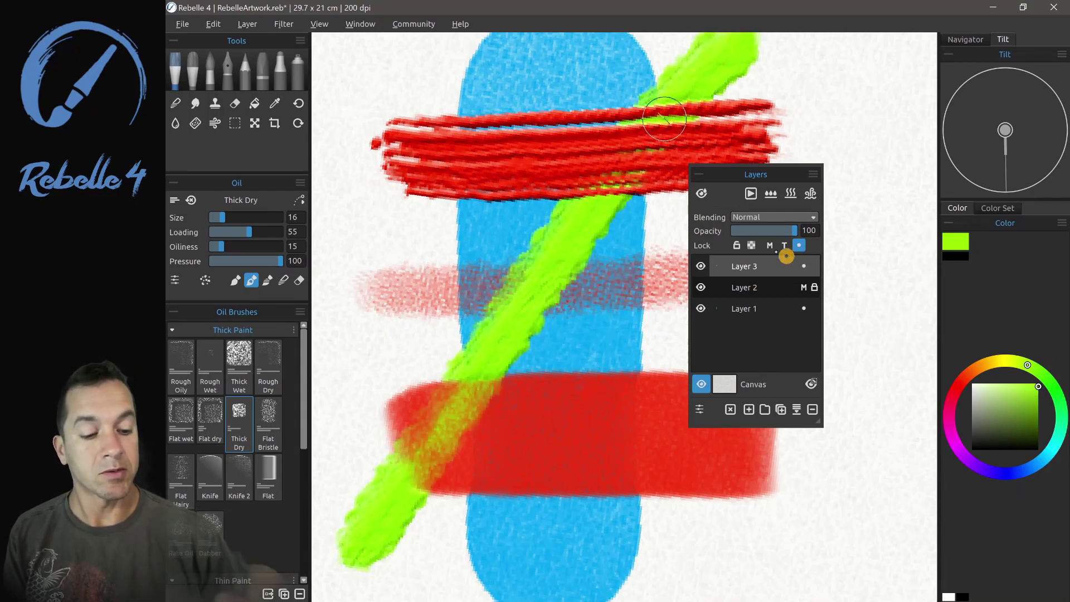
Step: Turn Layer 3, which holds the green stroke, into a masking fluid layer and make Layer 1 active
left_click(736, 245)
left_click(770, 245)
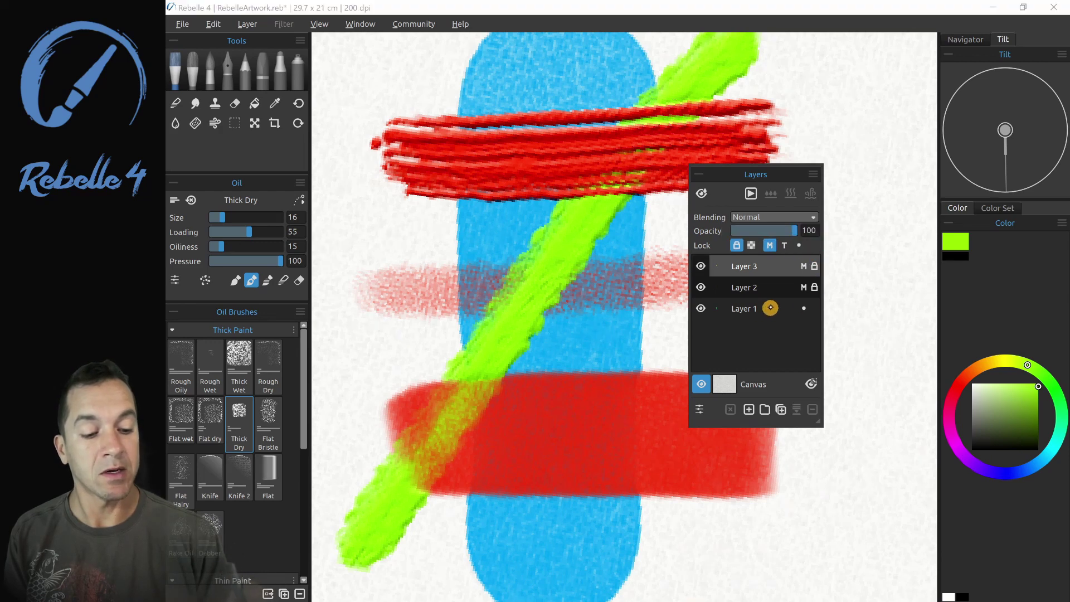
left_click(783, 306)
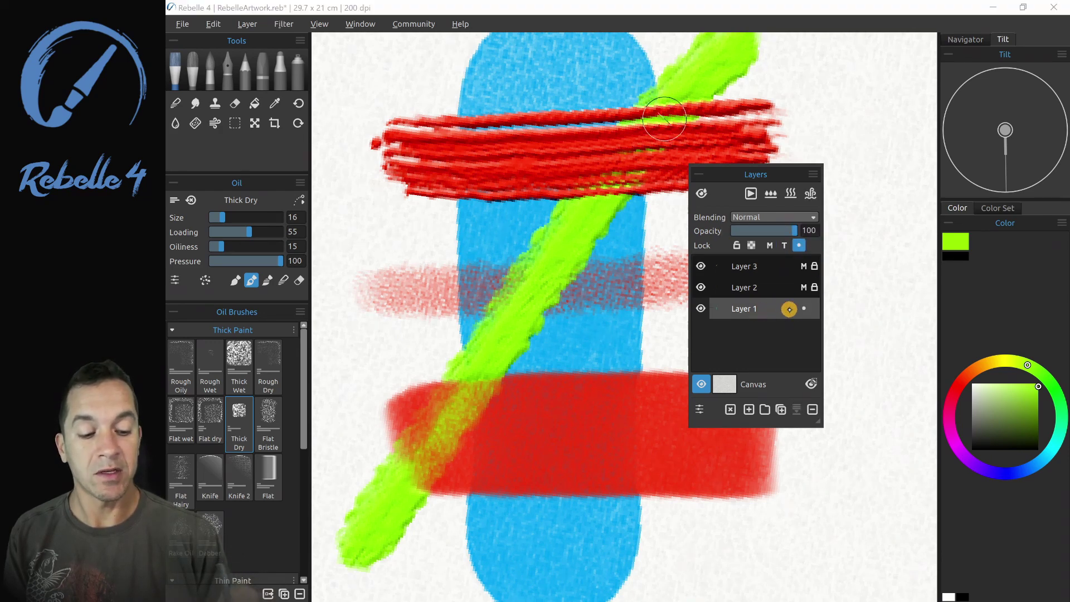
Step: Hide and reshow masking Layers 3 and 2 to examine the blue paint on Layer 1 beneath them
left_click(701, 266)
left_click(703, 278)
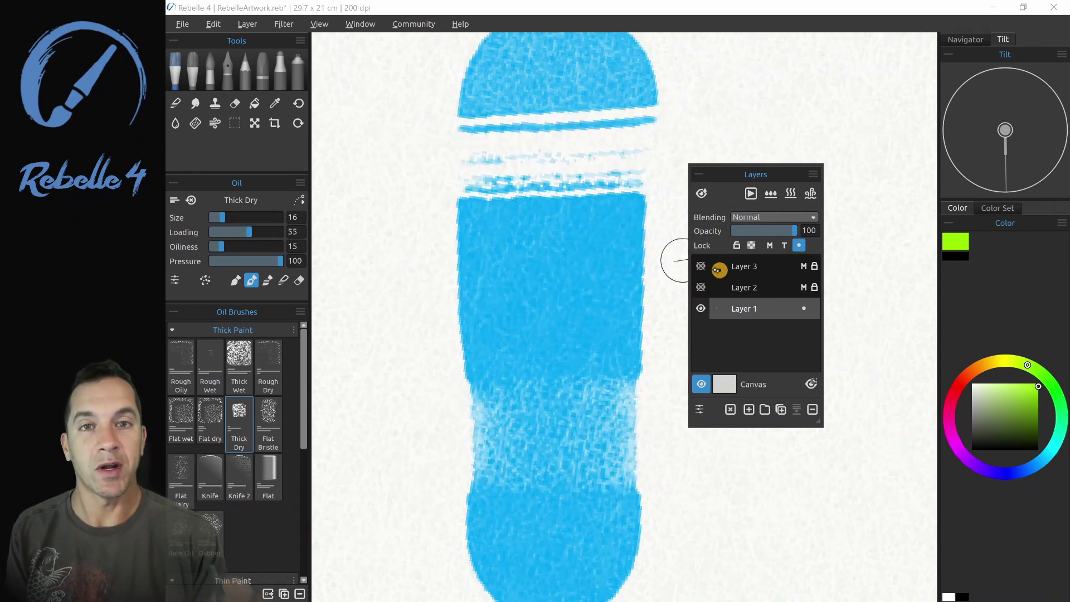
left_click(700, 266)
left_click(701, 287)
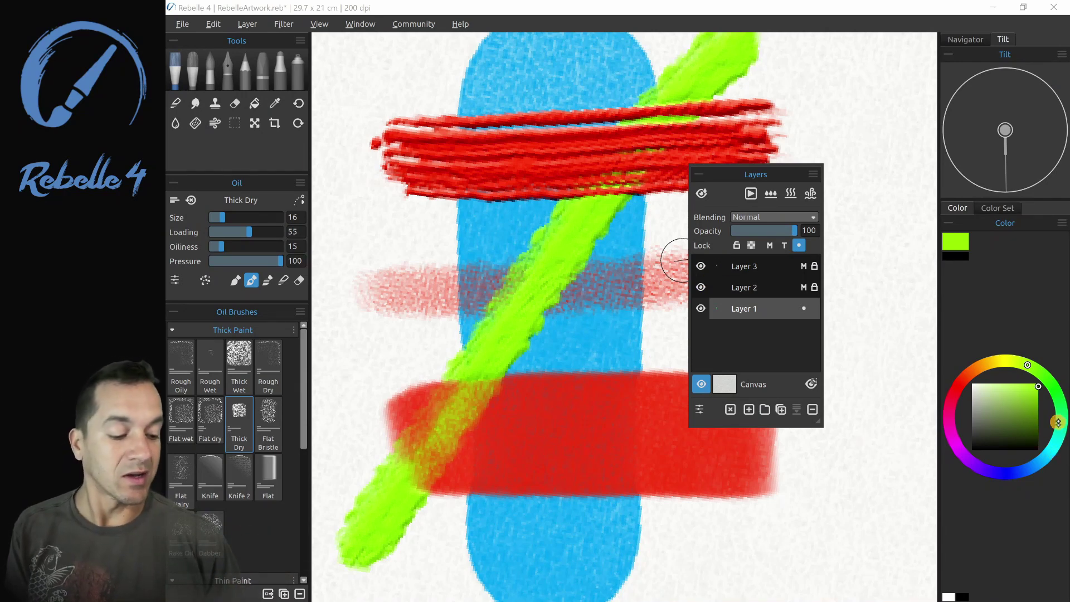
Step: Paint broad orange strokes on Layer 1 over the upper half of the masked area, using the Water only watercolor brush
left_click_drag(1058, 422, 986, 364)
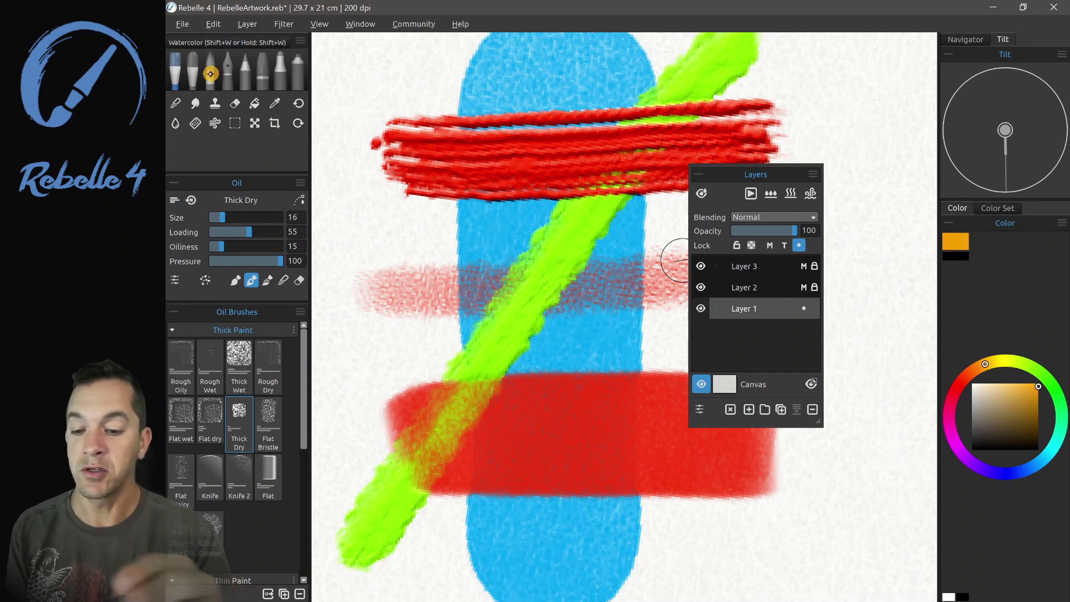
left_click(210, 69)
left_click(268, 359)
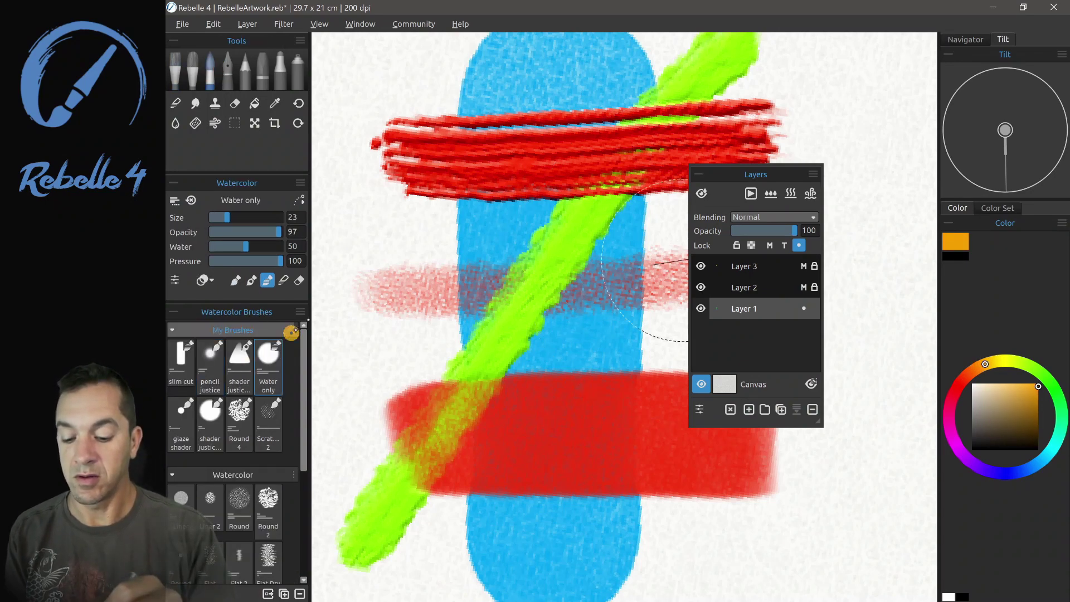
mouse_move(370, 112)
left_mouse_down()
mouse_move(427, 89)
mouse_move(568, 93)
mouse_move(446, 165)
mouse_move(727, 102)
mouse_move(449, 268)
mouse_move(767, 173)
mouse_move(447, 299)
mouse_move(814, 223)
left_mouse_up()
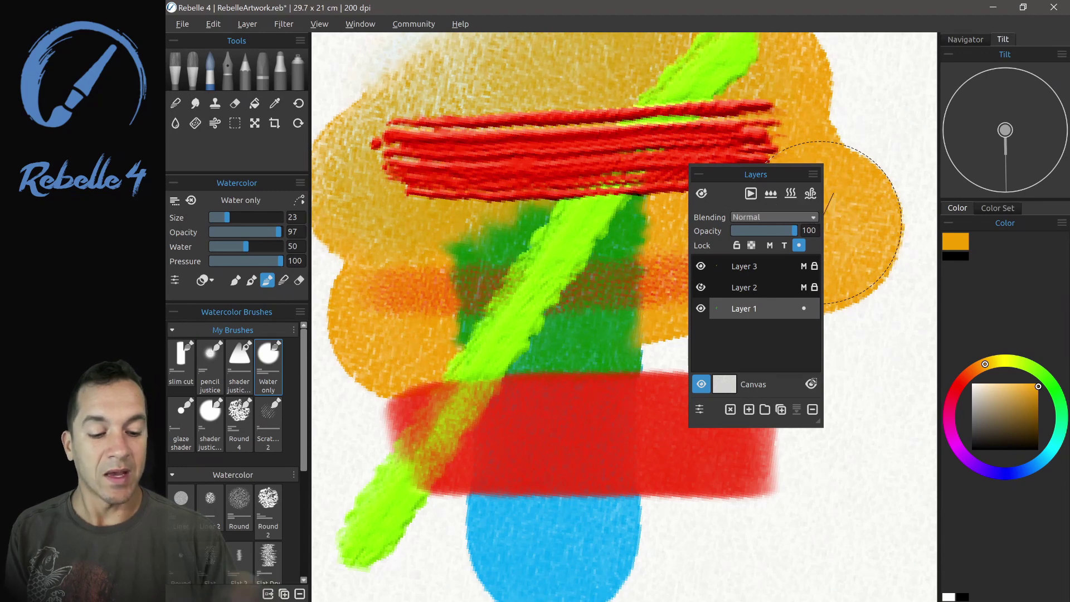
Step: Toggle the visibility of Layers 2 and 3 individually and together to examine which Layer 1 areas each mask protected
left_click(700, 287)
left_click(700, 265)
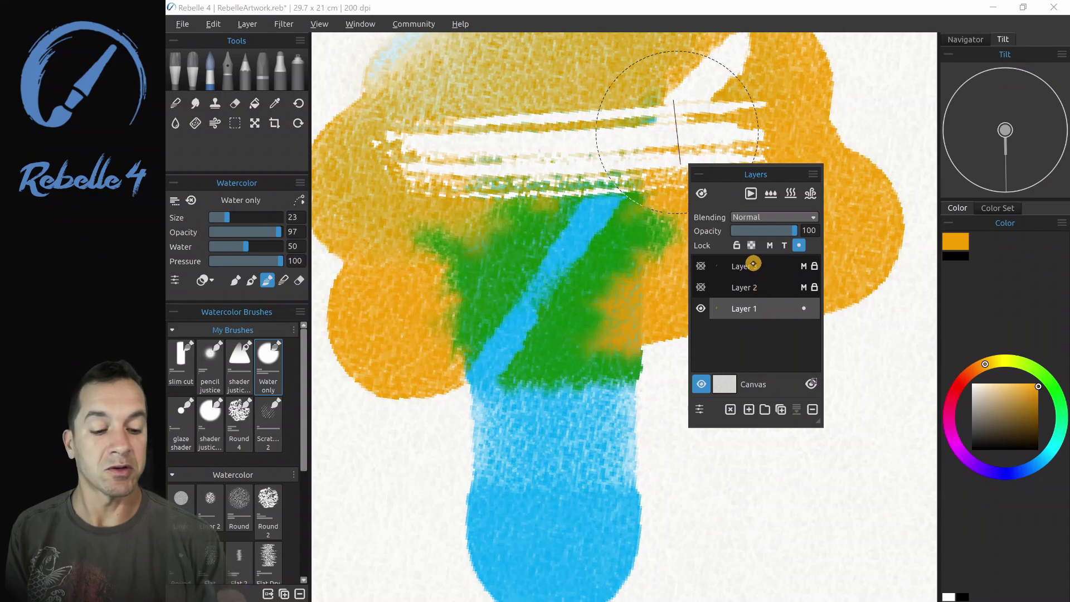
left_click(699, 265)
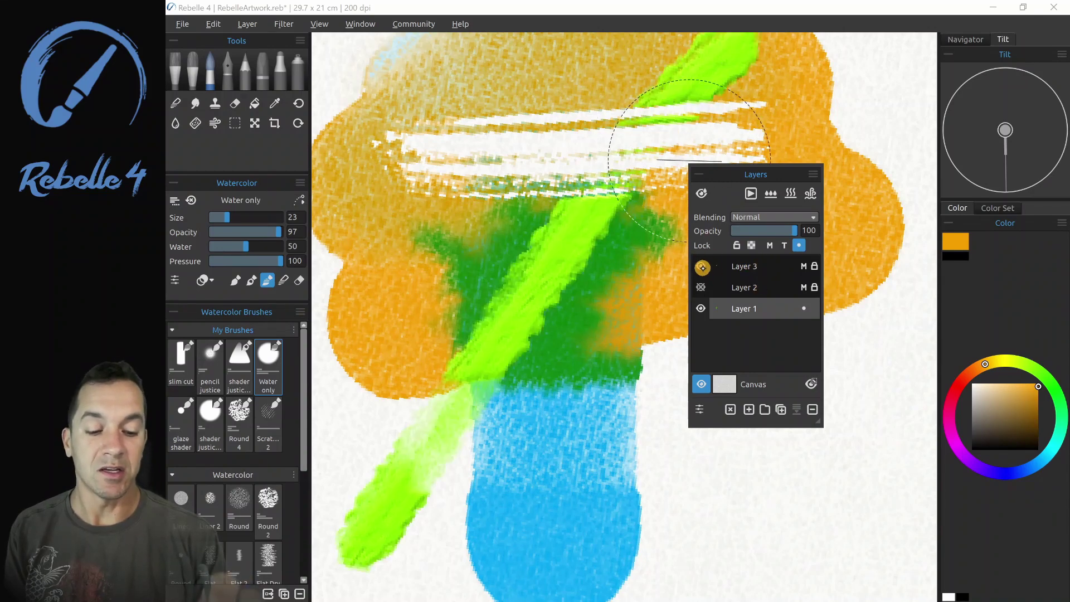
left_click(701, 266)
left_click(701, 287)
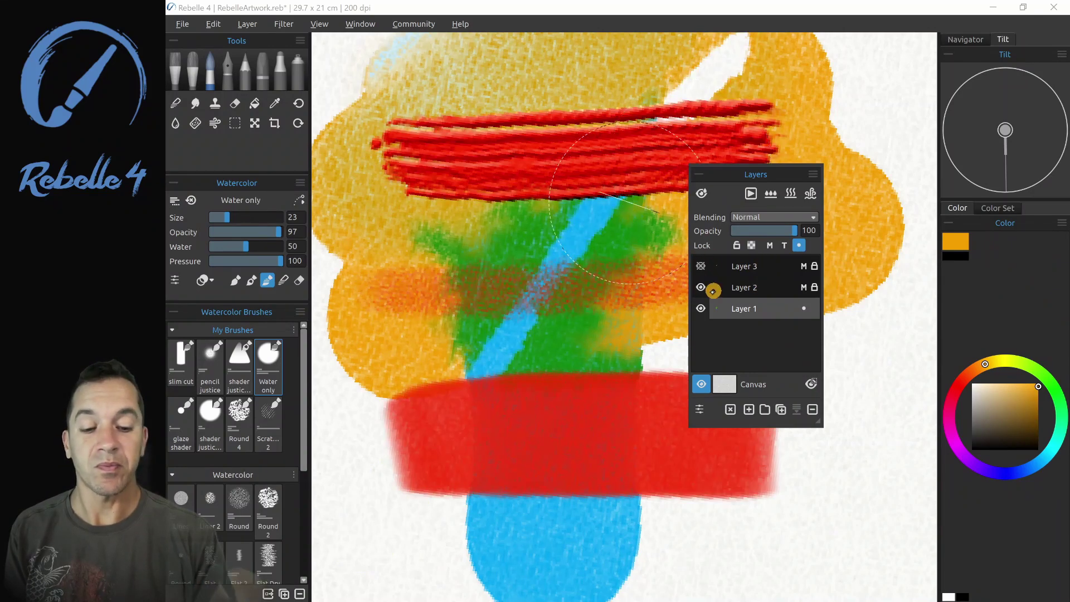
left_click(701, 287)
left_click(701, 266)
left_click(701, 286)
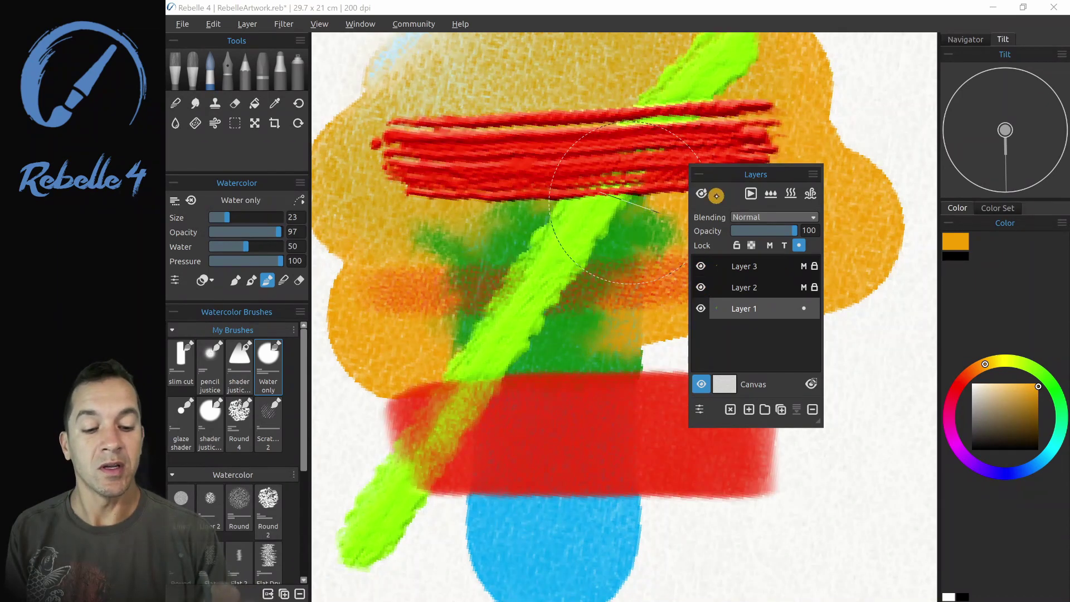
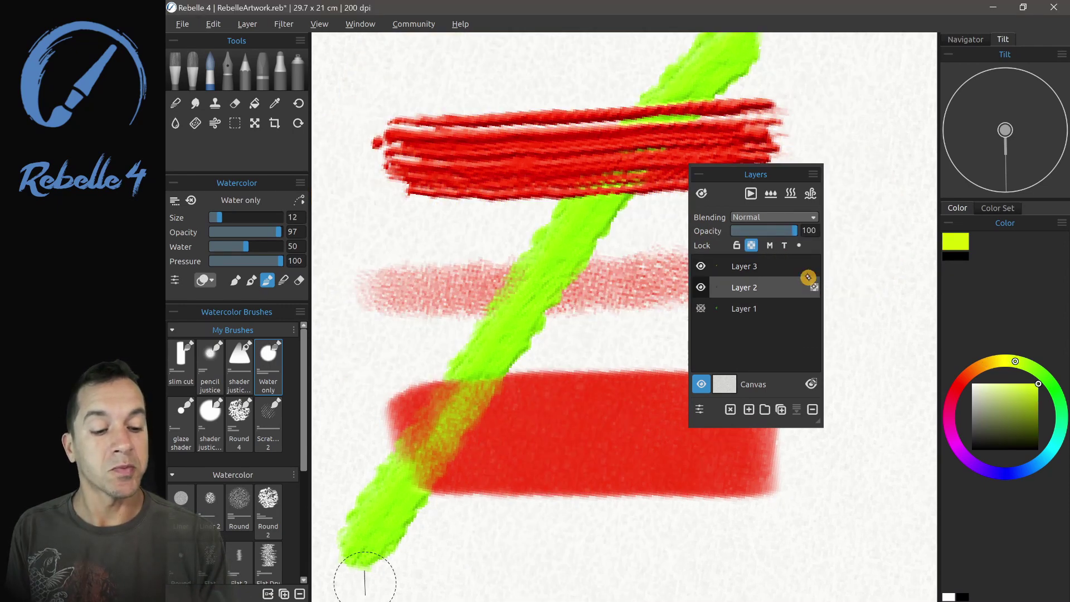
Step: Examine the transparency-locked Layer 2 by toggling the visibility of its red strokes
left_click(769, 245)
left_click(810, 288)
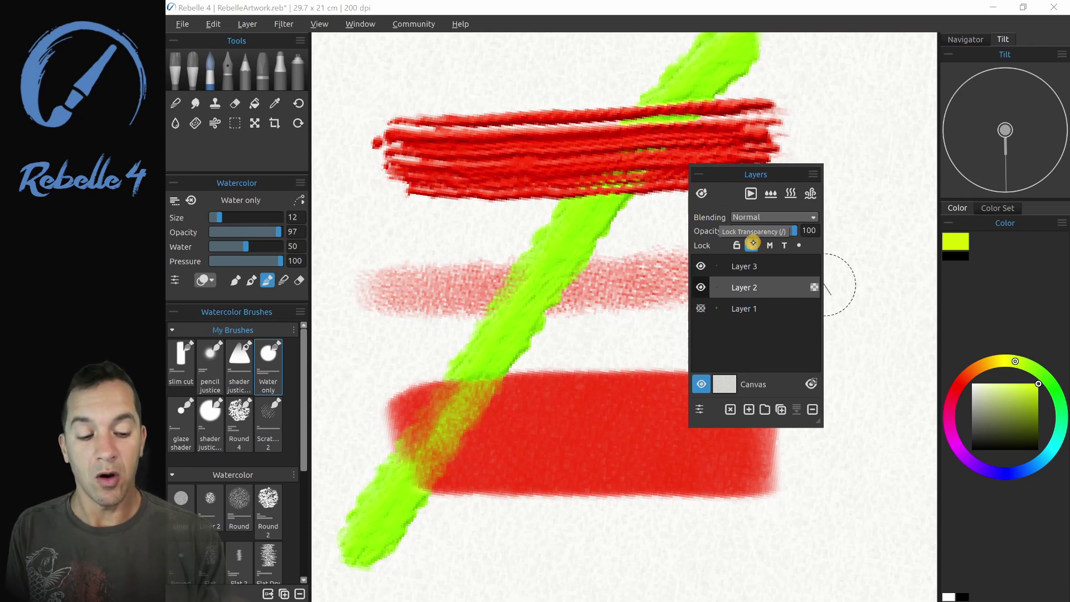
left_click_drag(554, 270, 509, 273)
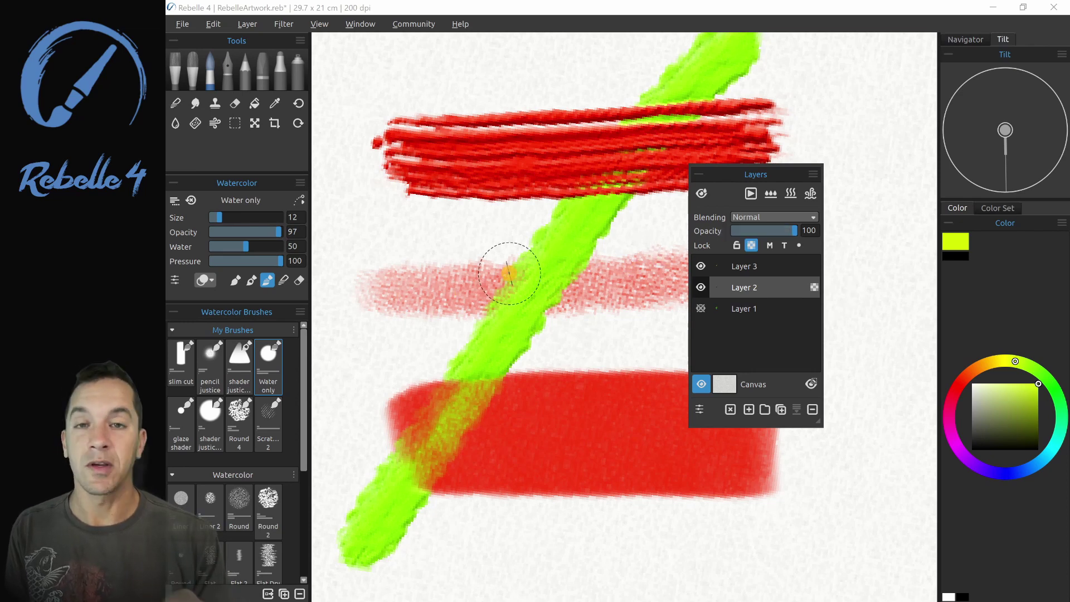
left_click(703, 287)
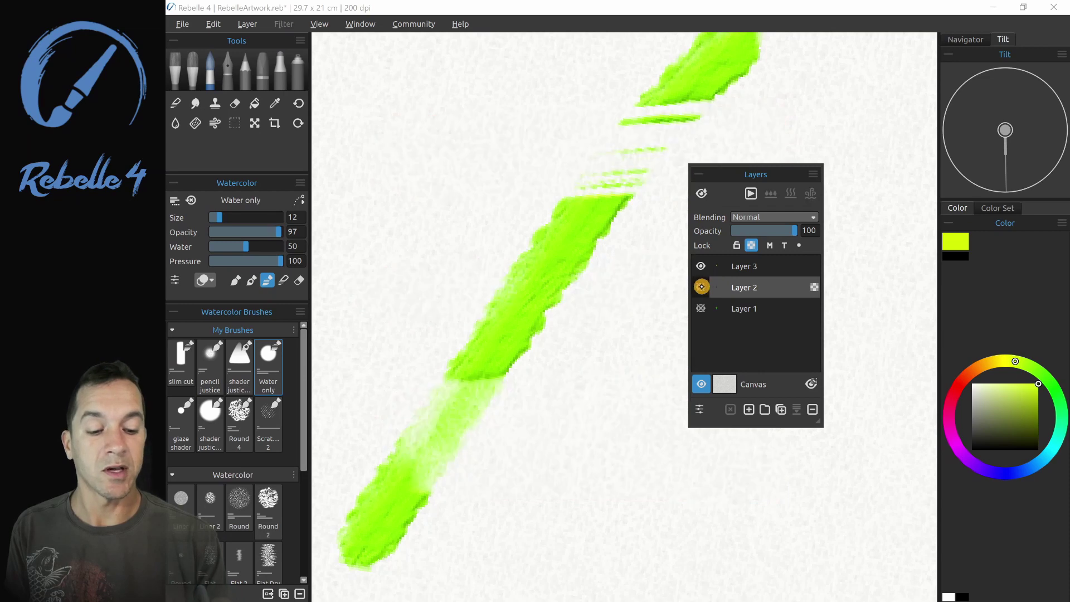
left_click(701, 286)
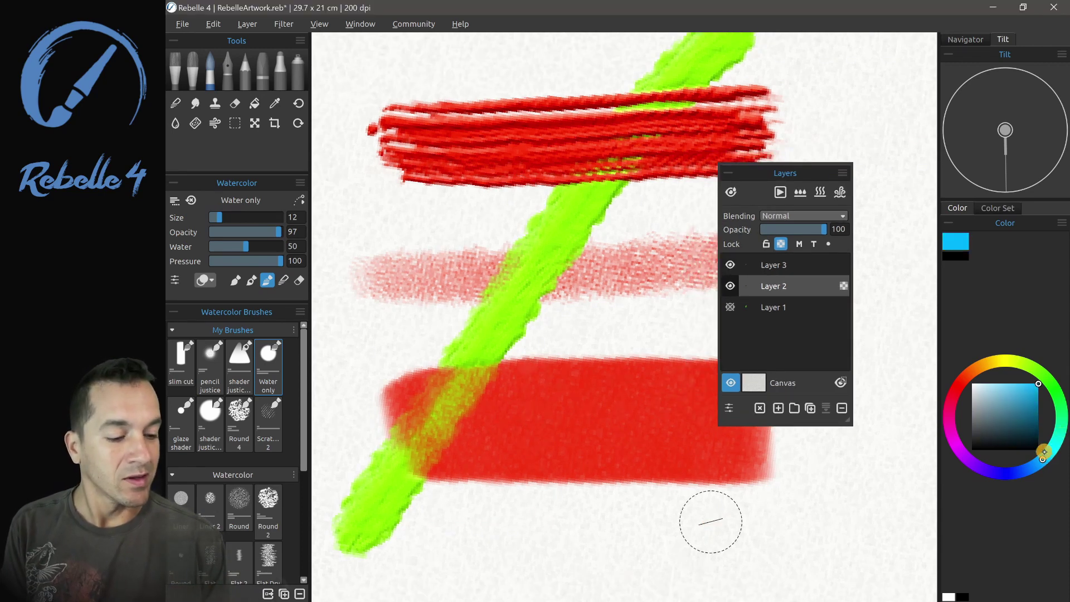
Step: Paint blue, purple and green watercolor within the lowest red stroke on transparency-locked Layer 2, using the Water only brush at size 12
mouse_move(588, 352)
left_mouse_down()
mouse_move(757, 369)
mouse_move(629, 348)
mouse_move(747, 360)
left_mouse_up()
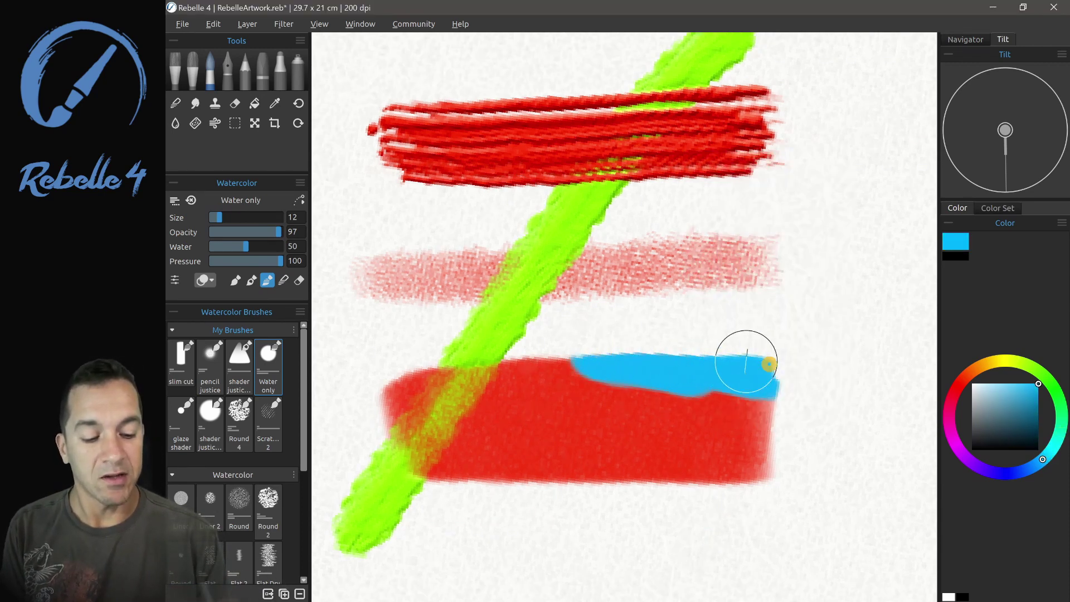
mouse_move(401, 385)
left_mouse_down()
mouse_move(382, 411)
mouse_move(473, 474)
left_mouse_up()
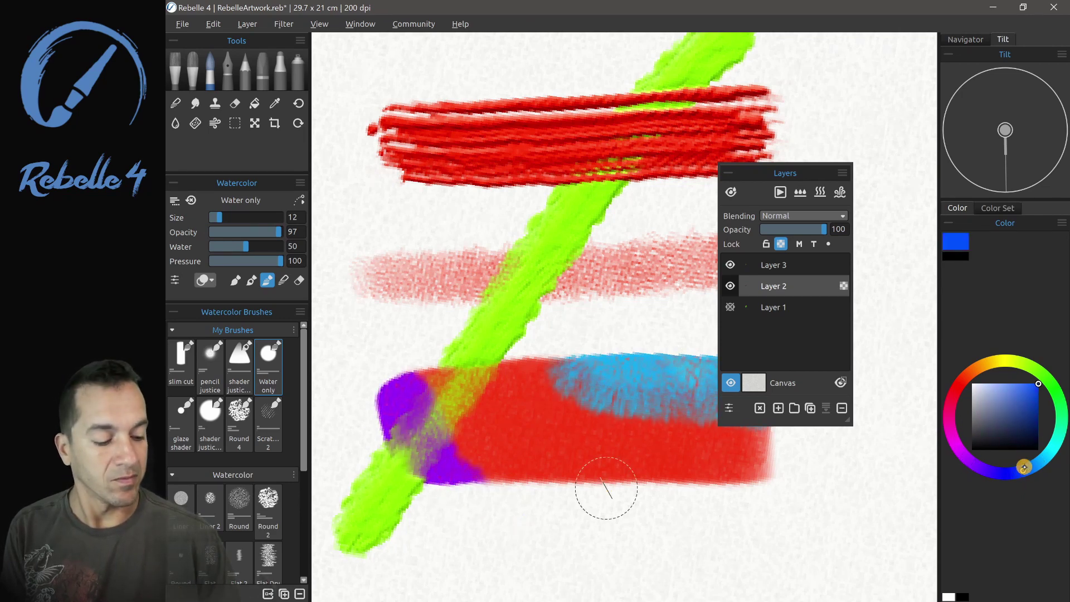
left_click_drag(549, 363, 532, 382)
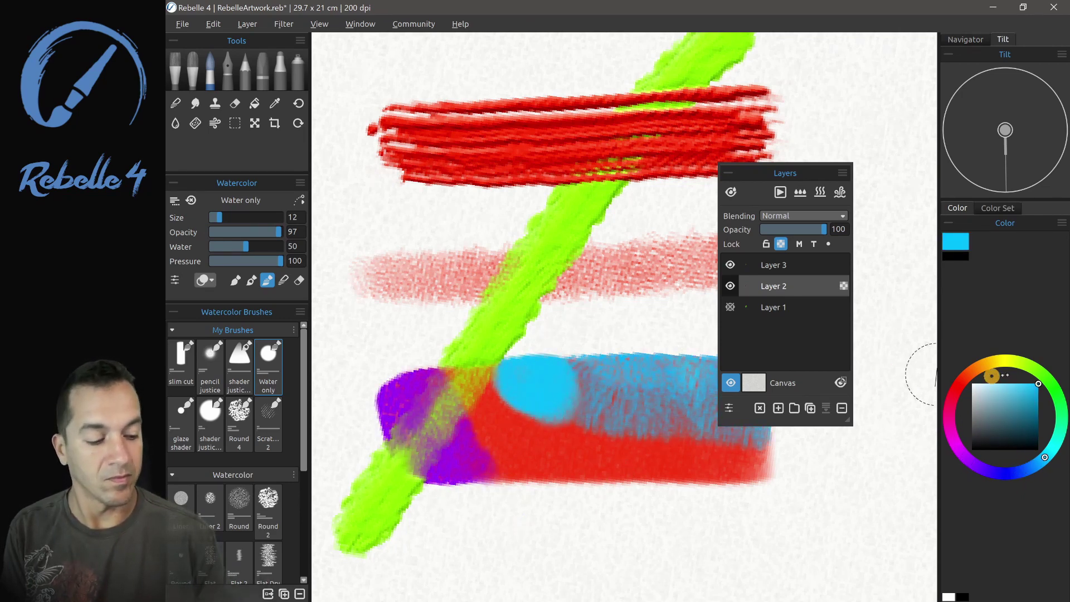
mouse_move(605, 365)
left_mouse_down()
mouse_move(570, 384)
mouse_move(575, 365)
mouse_move(639, 476)
left_mouse_up()
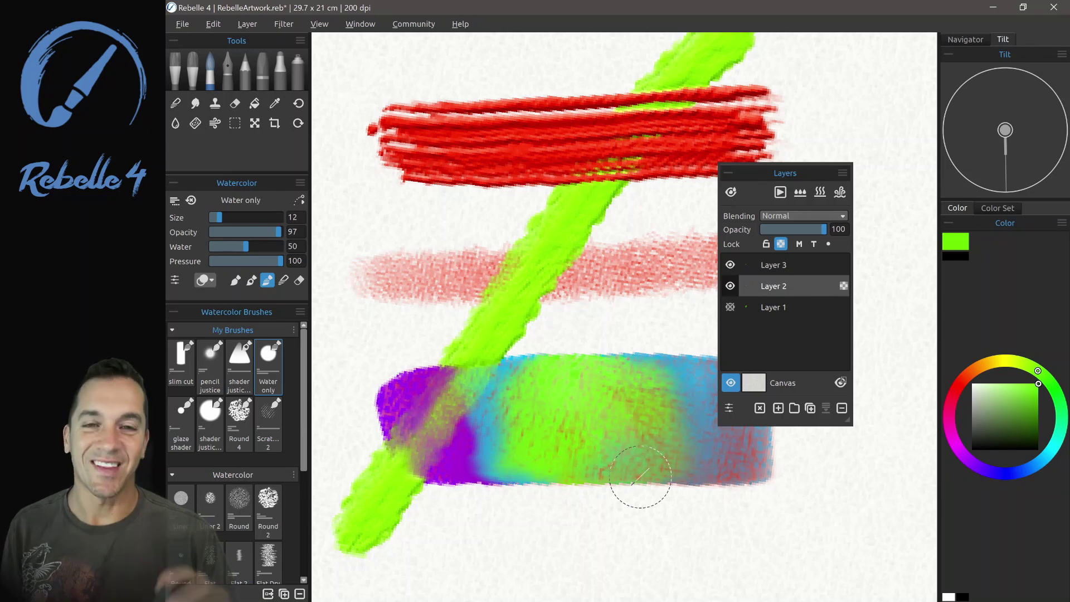
Step: Turn Layer 2 into a tracing layer, check it by toggling its visibility, and move it above Layer 3
left_click(810, 249)
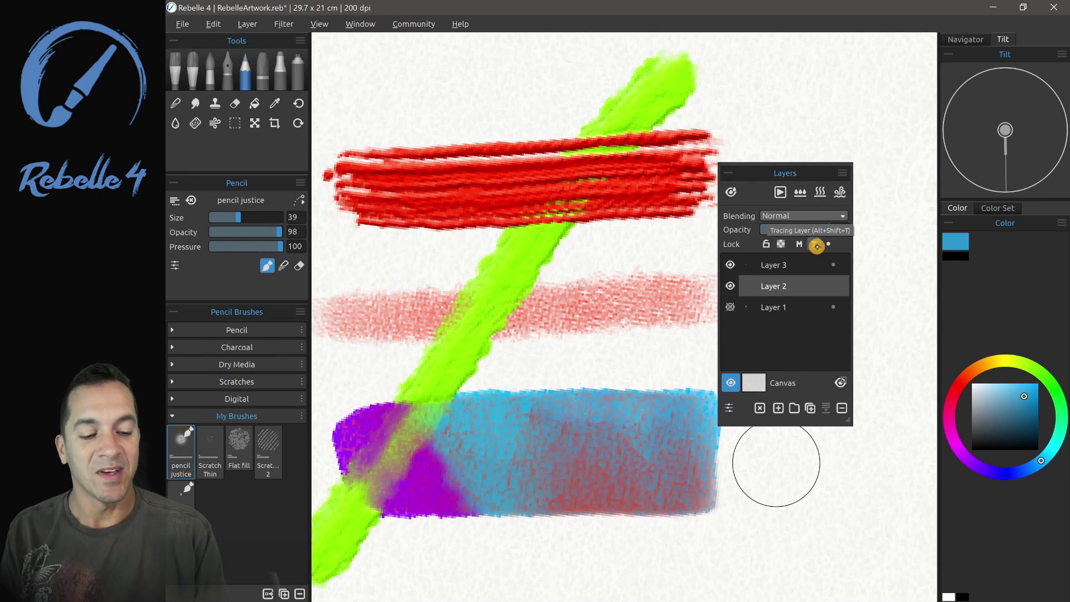
left_click(826, 238)
left_click(815, 243)
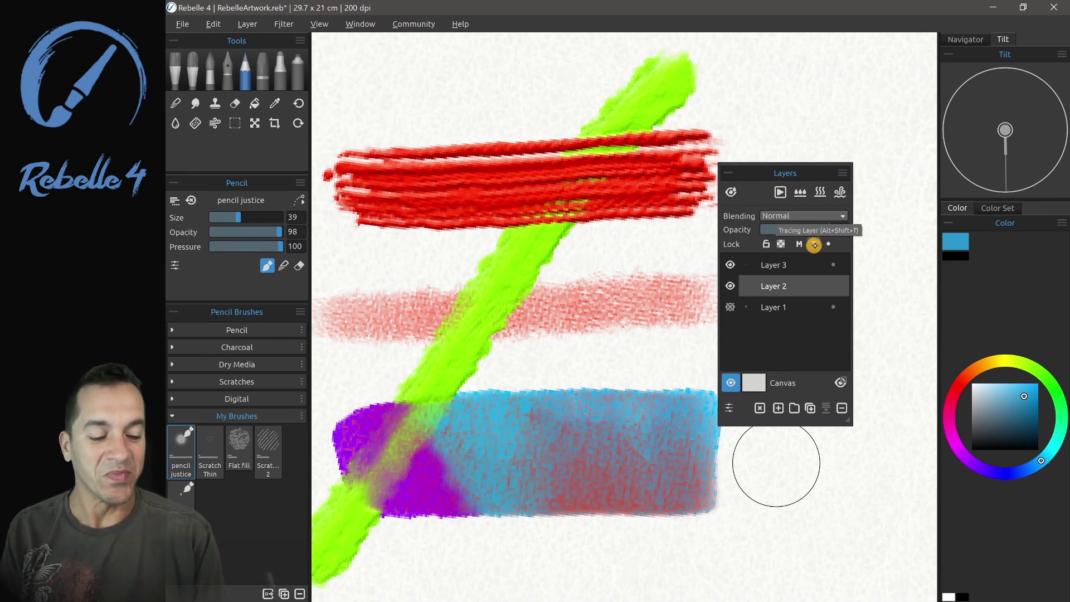
left_click(813, 244)
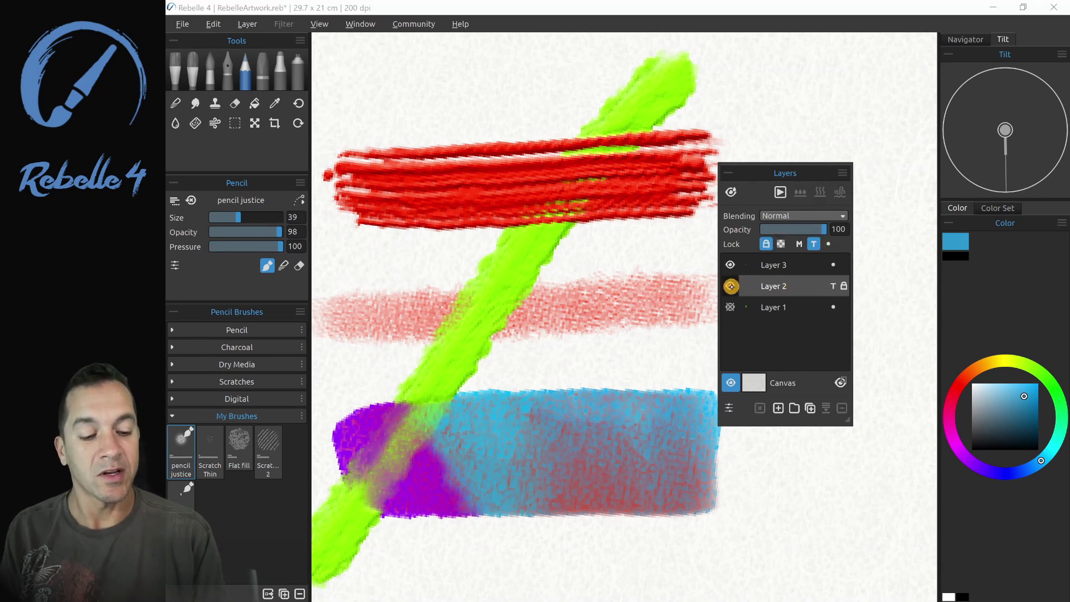
left_click(730, 286)
left_click(730, 286)
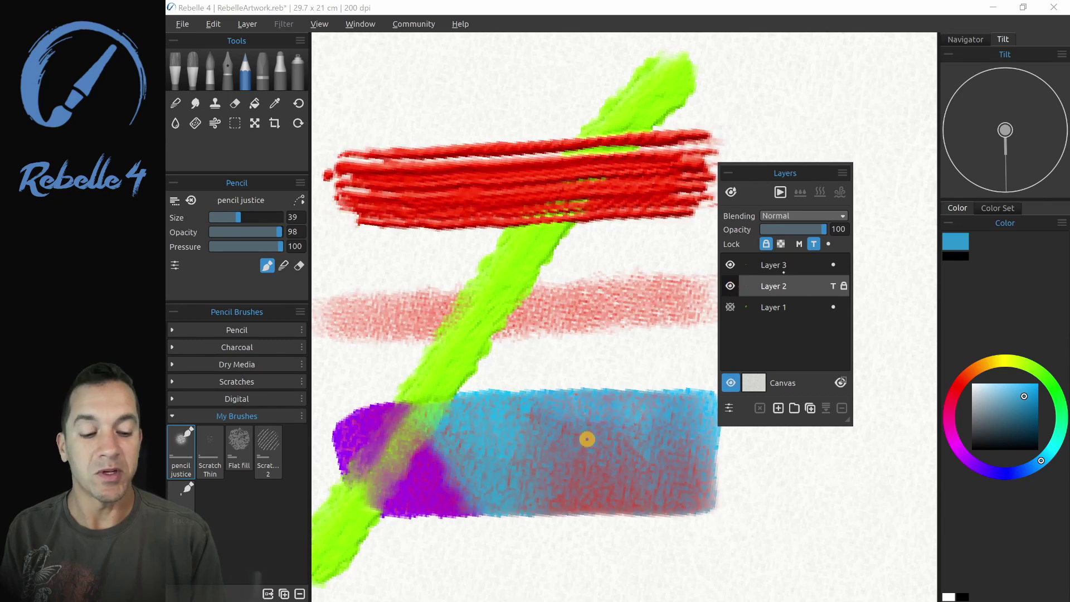
left_click_drag(787, 285, 791, 264)
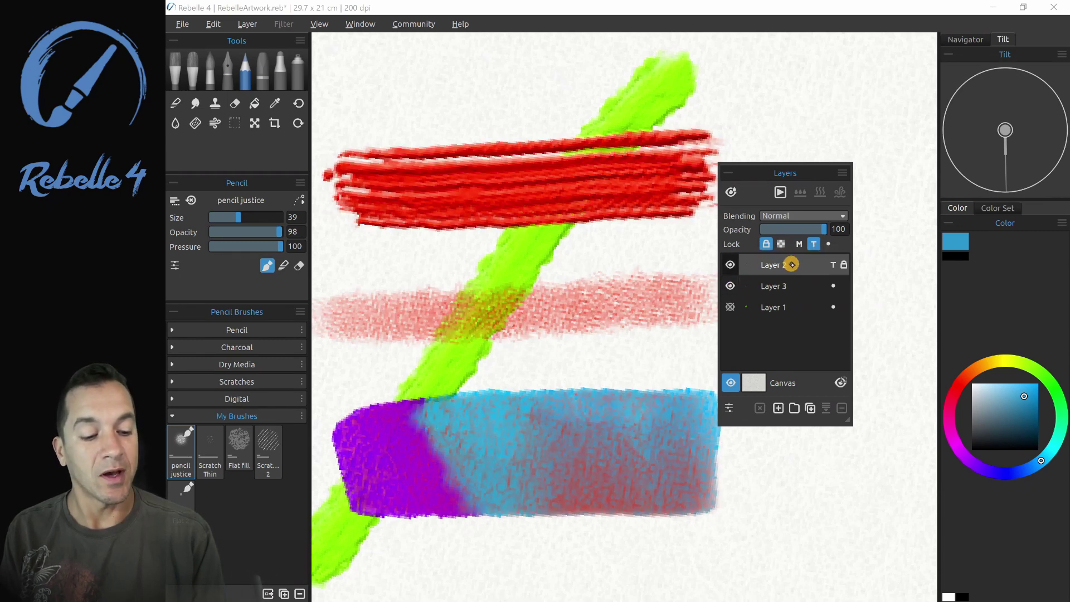
Step: Draw a thin blue curved line on Layer 3 between the upper two red strokes, using the pencil justice pencil brush
left_click(814, 289)
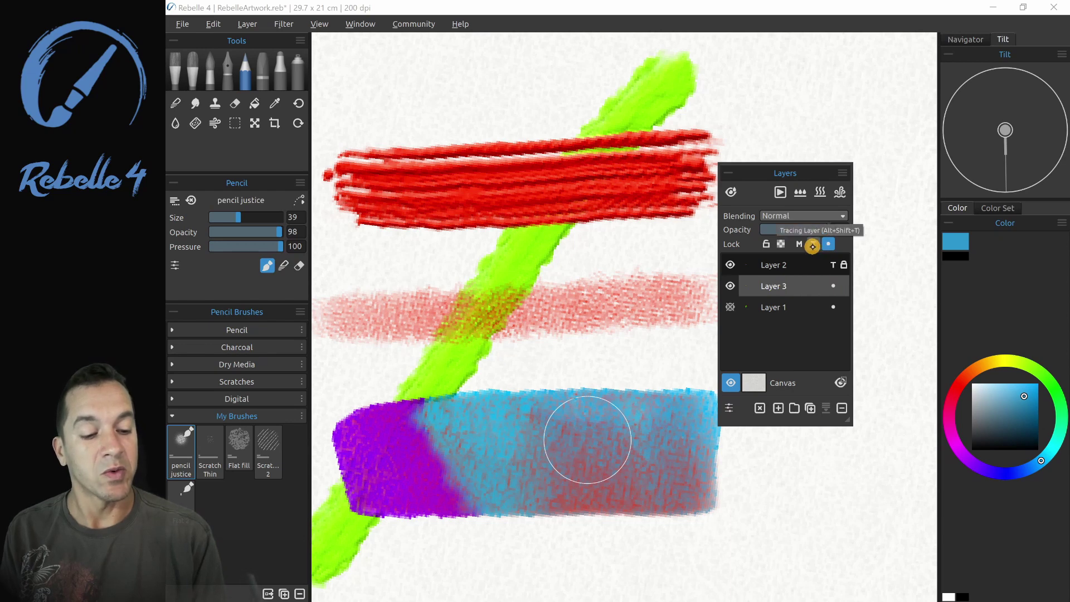
left_click(809, 265)
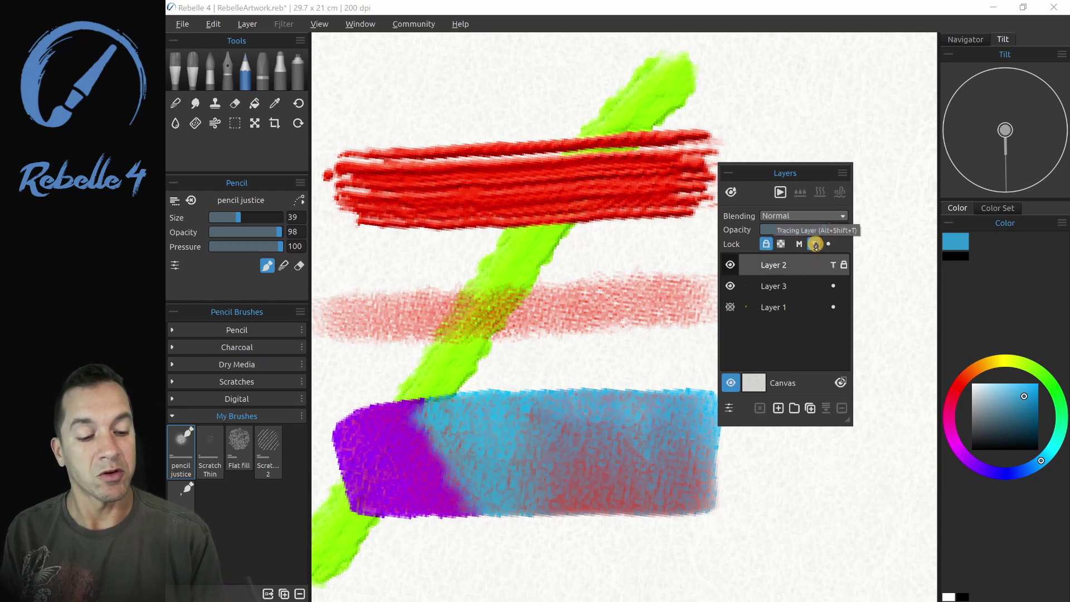
left_click(809, 286)
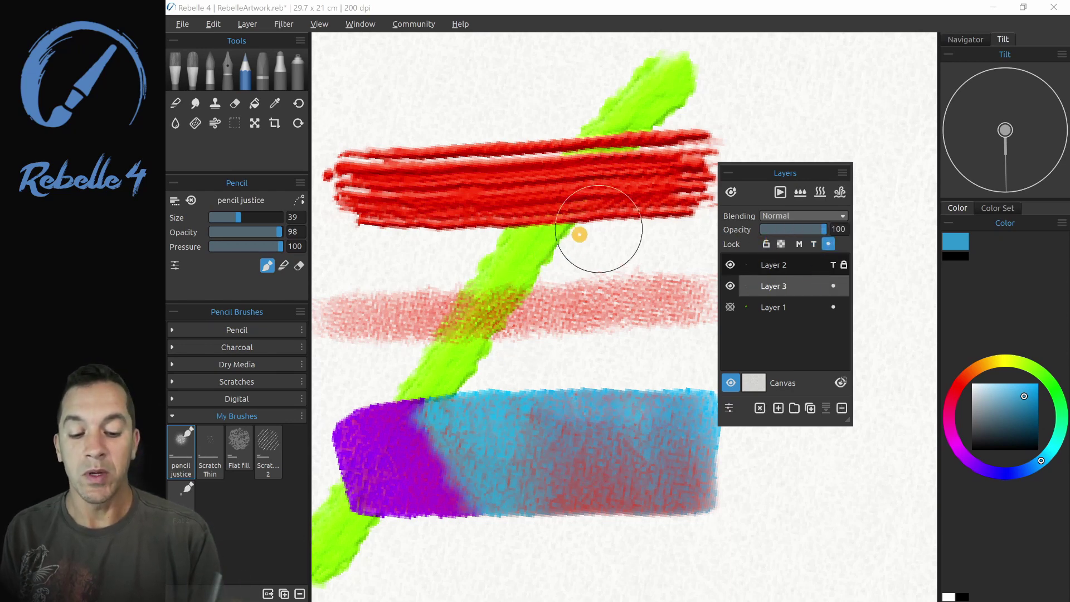
left_click_drag(544, 247, 644, 264)
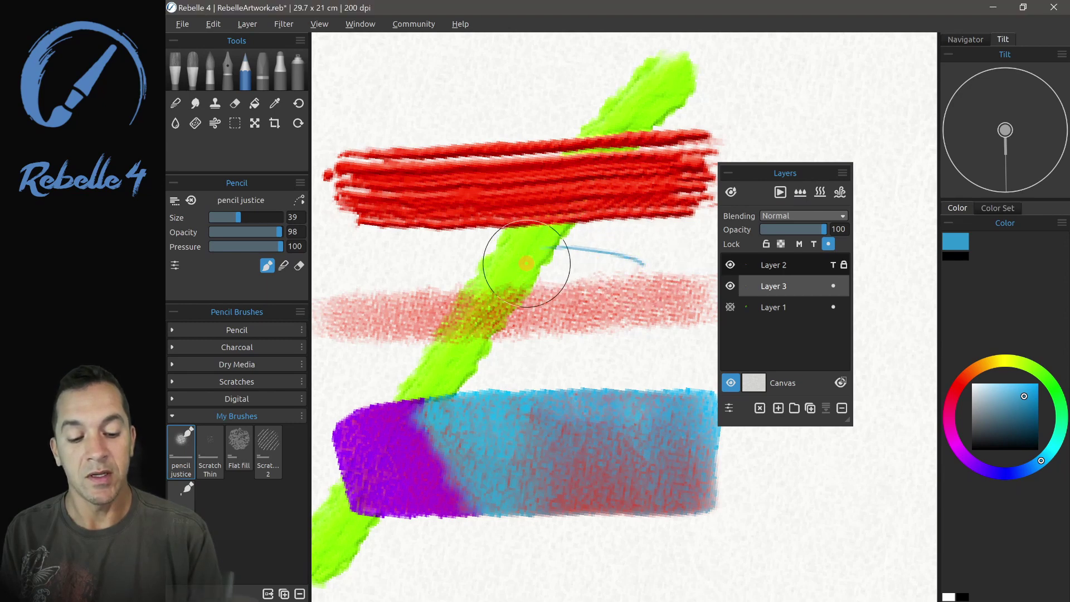
Step: Add two thin blue pencil lines between the upper two red strokes on Layer 3, checking them by toggling the layer's visibility
left_click_drag(526, 264, 638, 261)
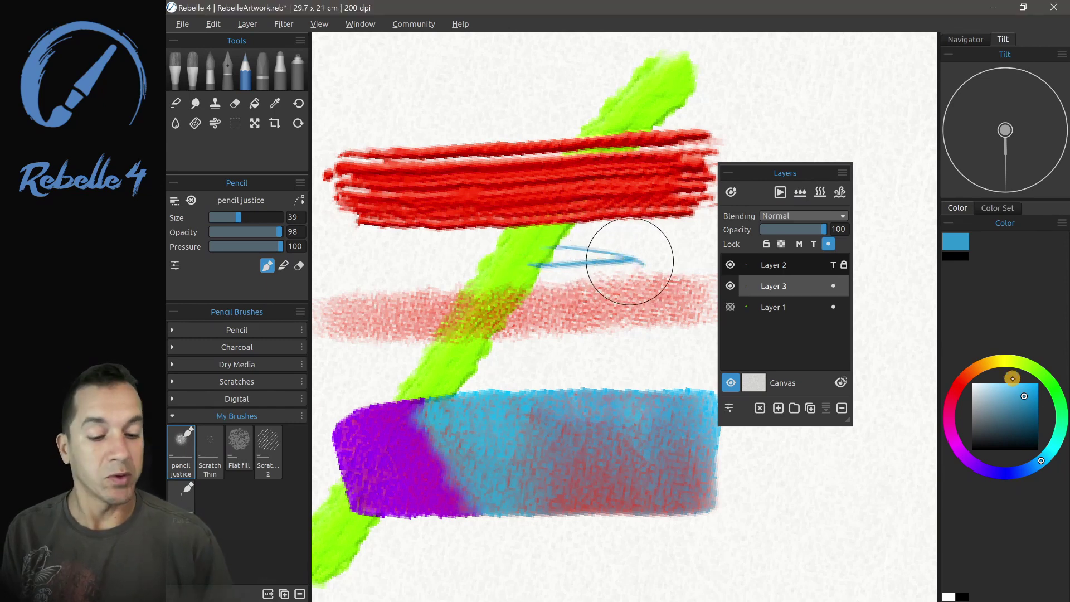
left_click_drag(538, 239, 631, 241)
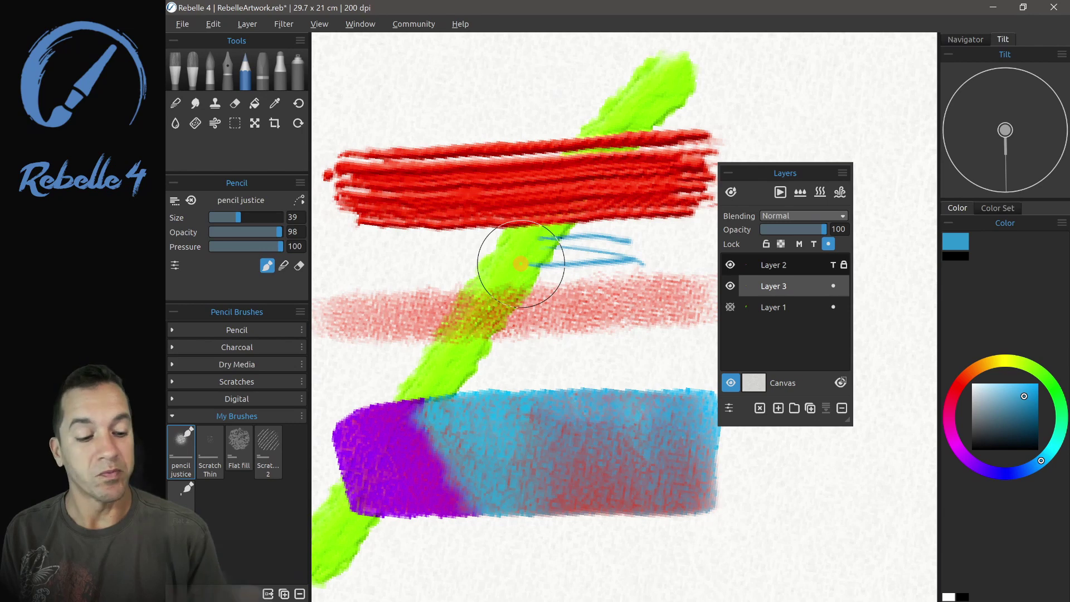
left_click(731, 285)
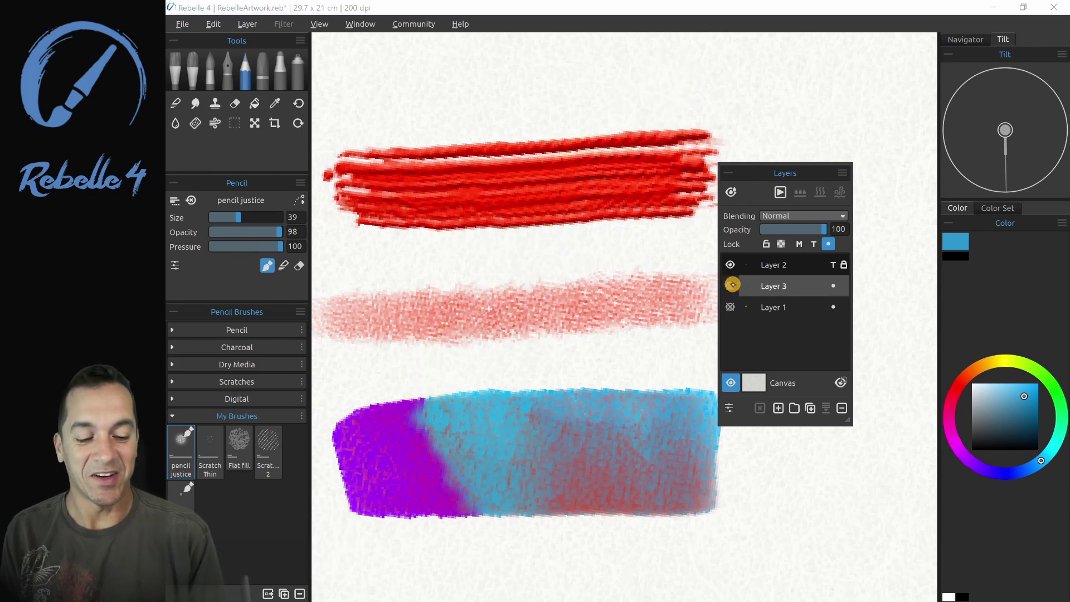
left_click(728, 286)
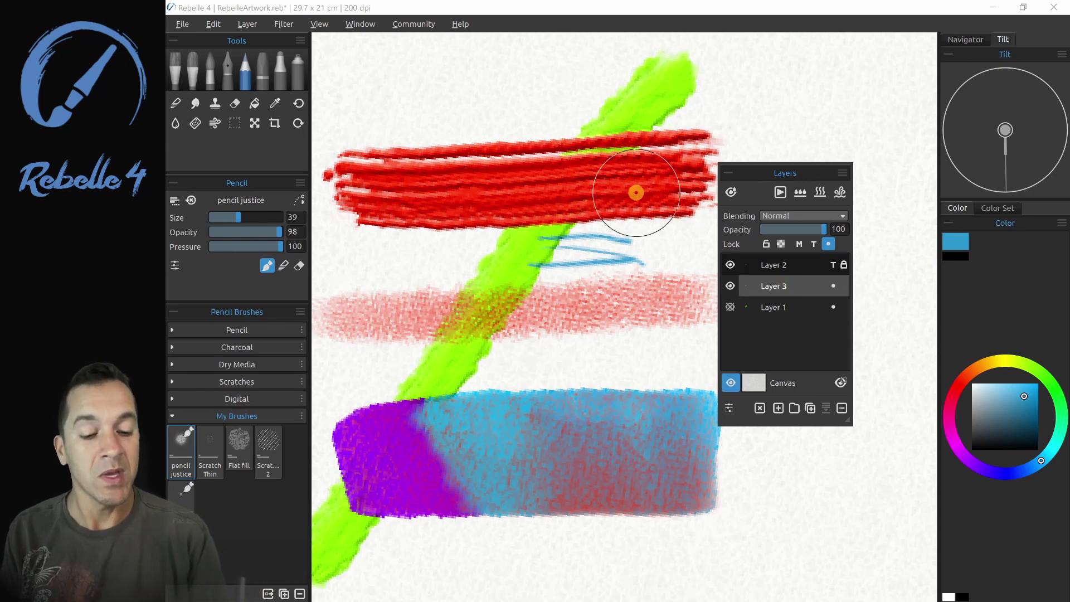
Step: Sample red, greyish blue and purple from the tracing layer, drawing one short pencil line beside each sampled area on Layer 3
left_click(660, 218, "alt")
left_click_drag(660, 219, 676, 268)
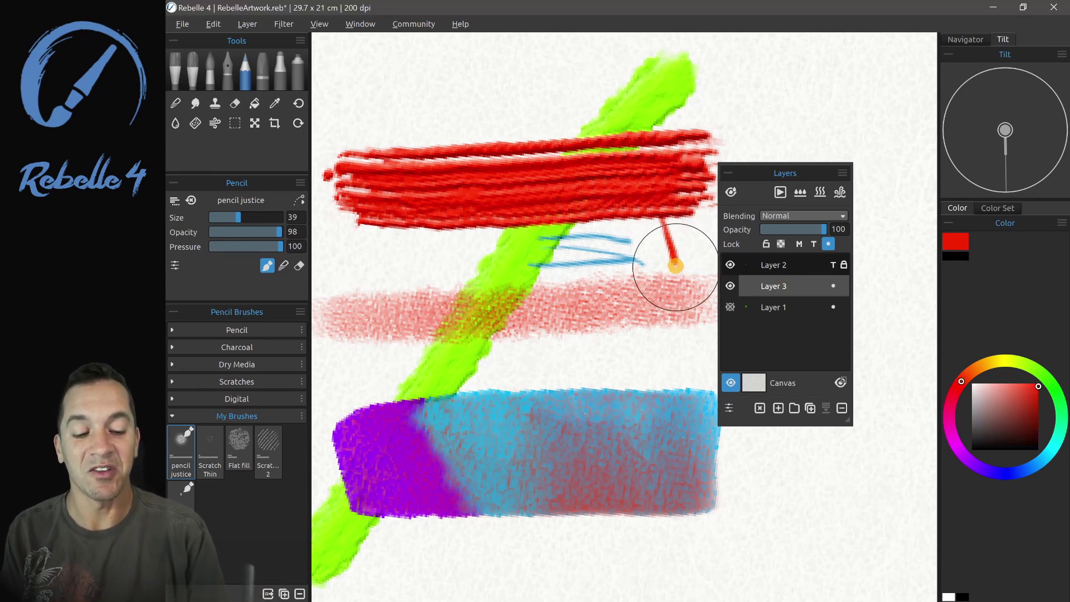
left_click(653, 391, "alt")
left_click_drag(653, 392, 676, 337)
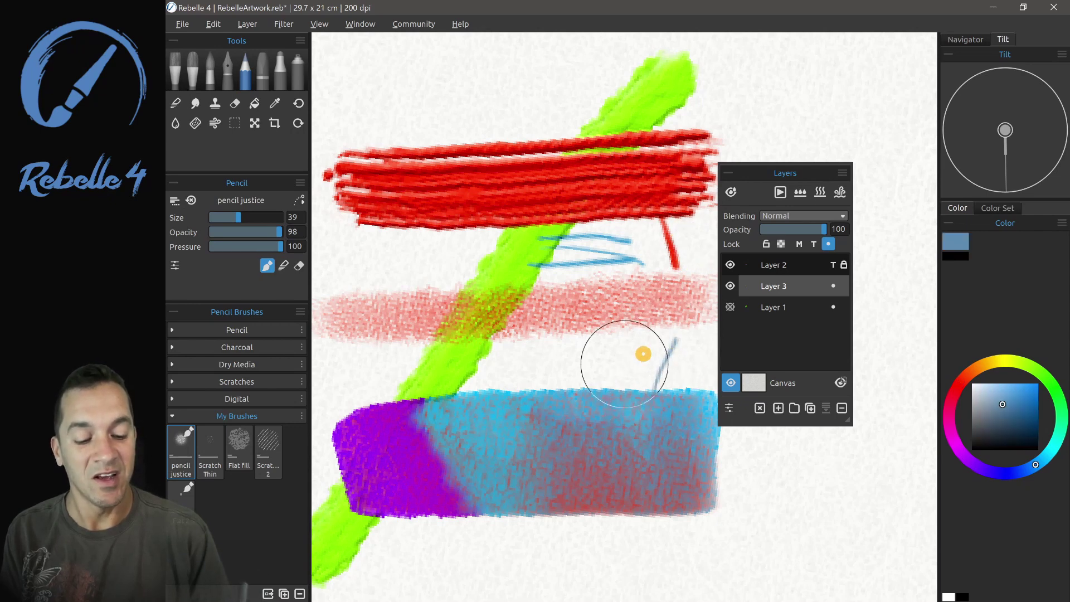
left_click(404, 456, "alt")
left_click_drag(465, 410, 550, 352)
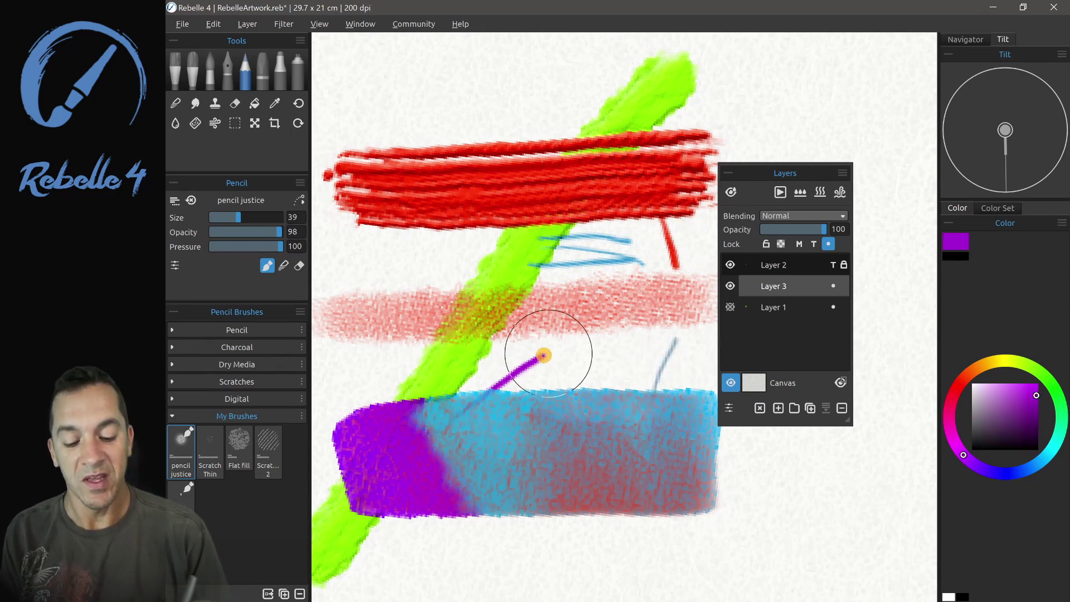
Step: Sample purple near the lowest block's bottom edge and draw several short purple lines extending below it on Layer 3
left_click(430, 503, "alt")
mouse_move(438, 515)
left_mouse_down()
mouse_move(457, 554)
mouse_move(469, 548)
left_mouse_up()
left_click(429, 504, "alt")
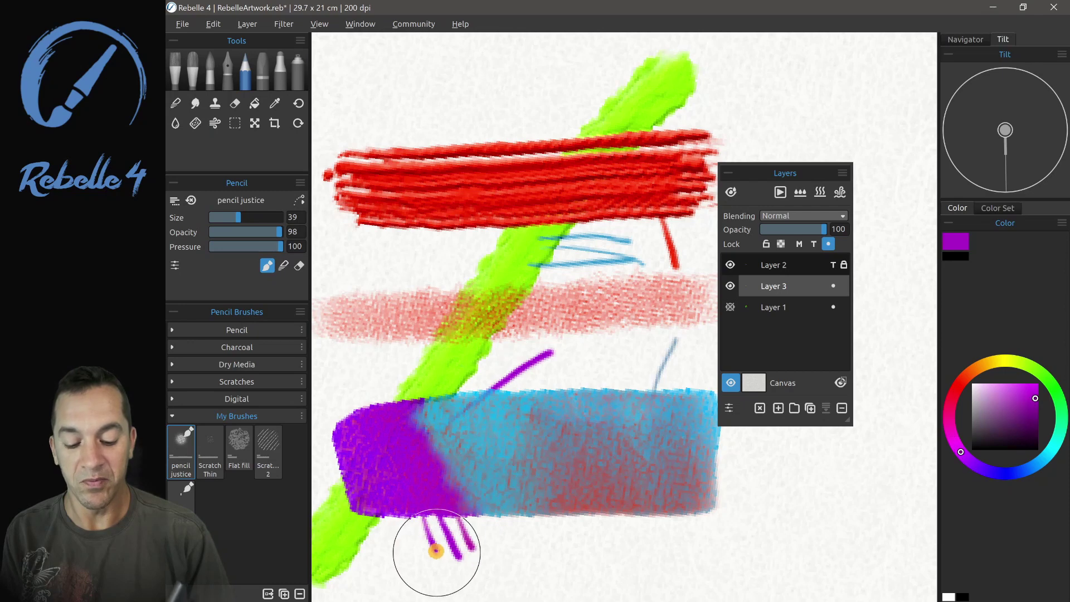
left_click_drag(426, 517, 435, 551)
Step: Using colors sampled from the lowest block, draw three short mauve lines below it and two blue lines off its right edge
left_click(590, 504, "alt")
left_click_drag(589, 517, 596, 546)
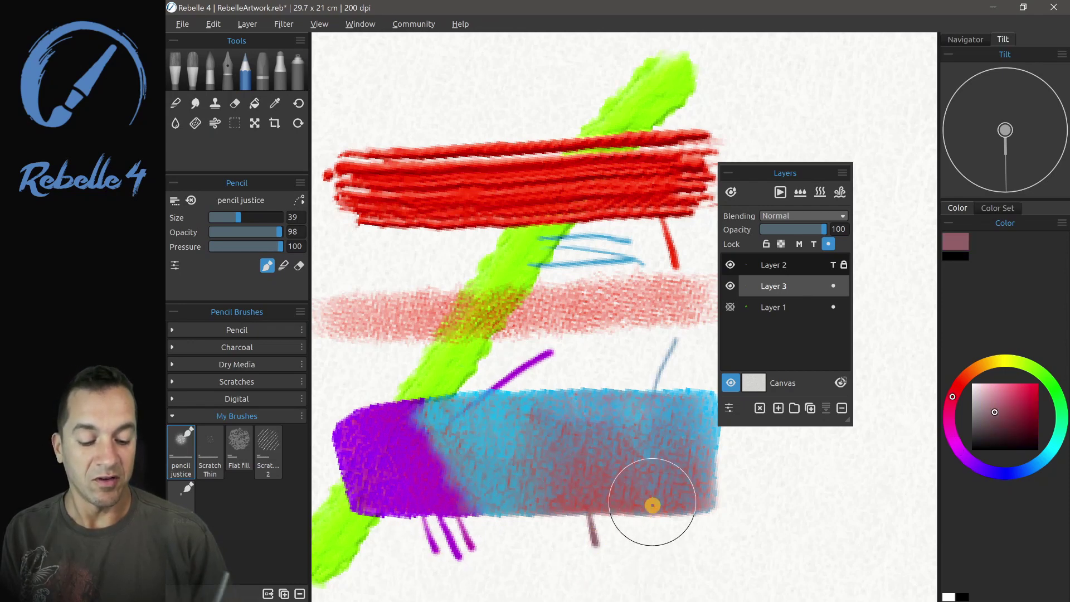
left_click_drag(660, 516, 666, 549)
left_click_drag(694, 513, 701, 536)
left_click(700, 453, "alt")
left_click_drag(700, 456, 753, 478)
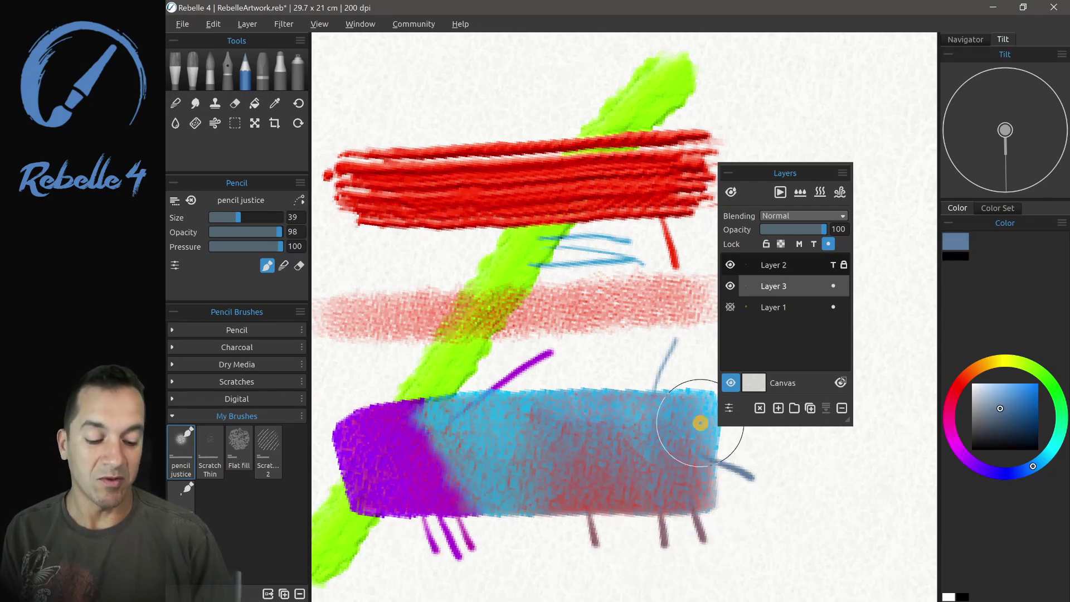
left_click_drag(701, 425, 764, 455)
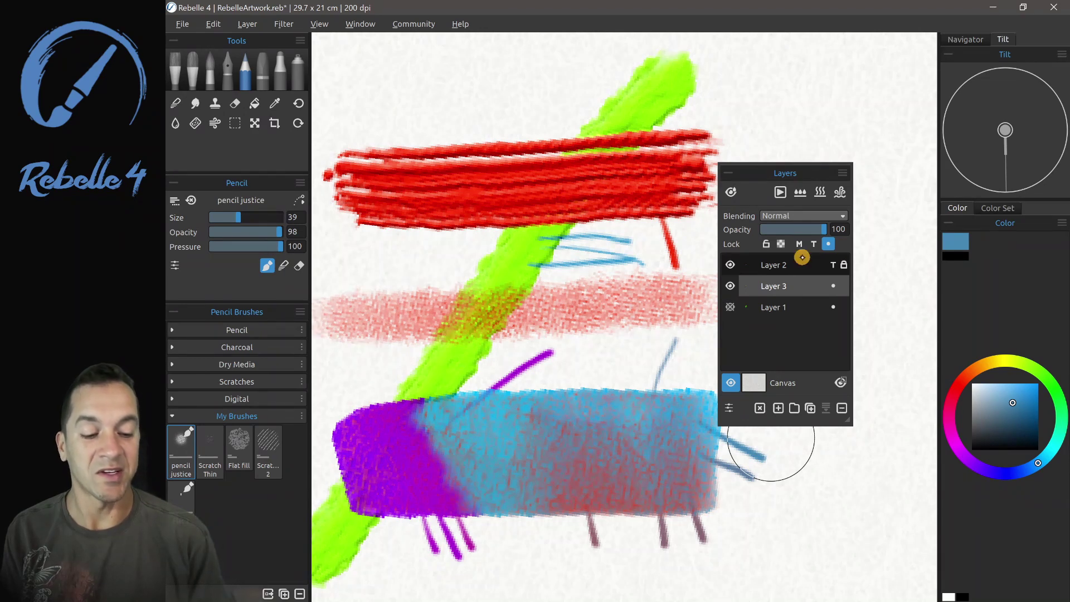
Step: Scribble sampled purple, blue and mauve over the lowest block and red over the top stroke on Layer 3, and toggle Layer 2's visibility
left_click(346, 428, "alt")
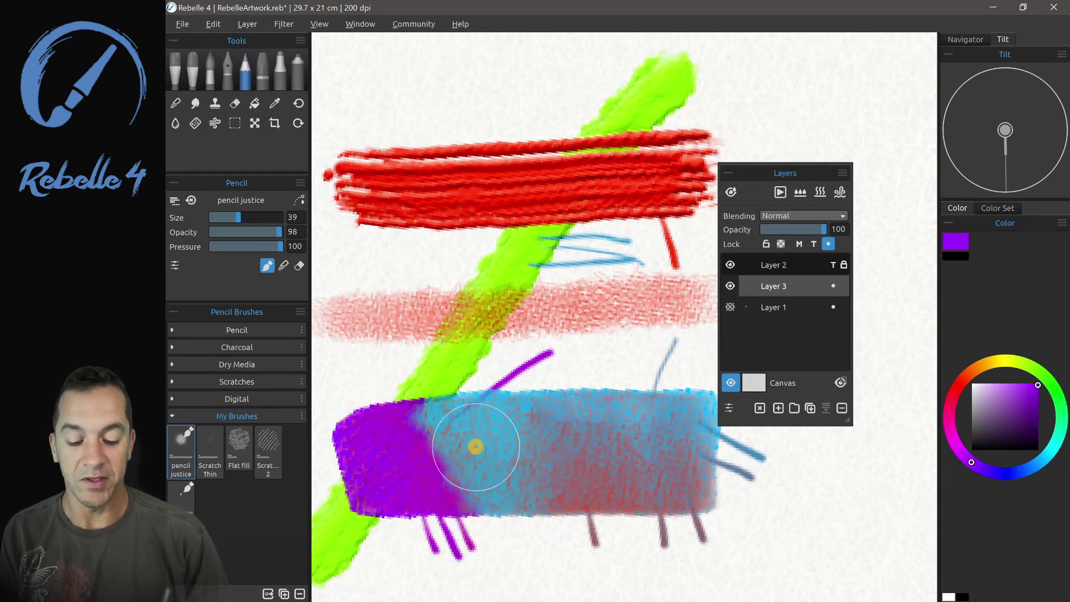
left_click(468, 429, "alt")
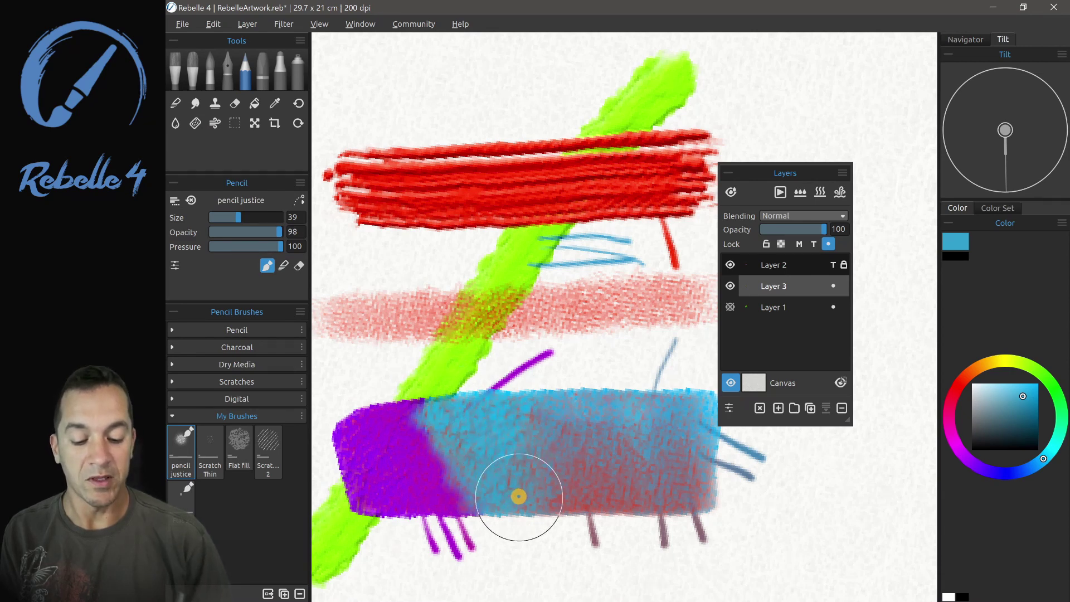
left_click(616, 503, "alt")
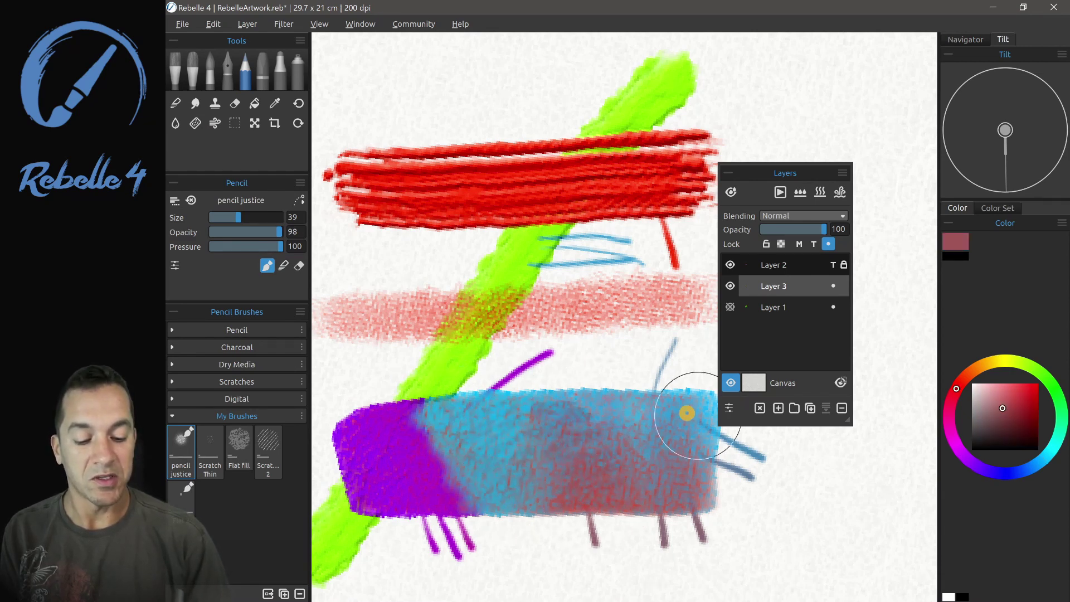
left_click(650, 409, "alt")
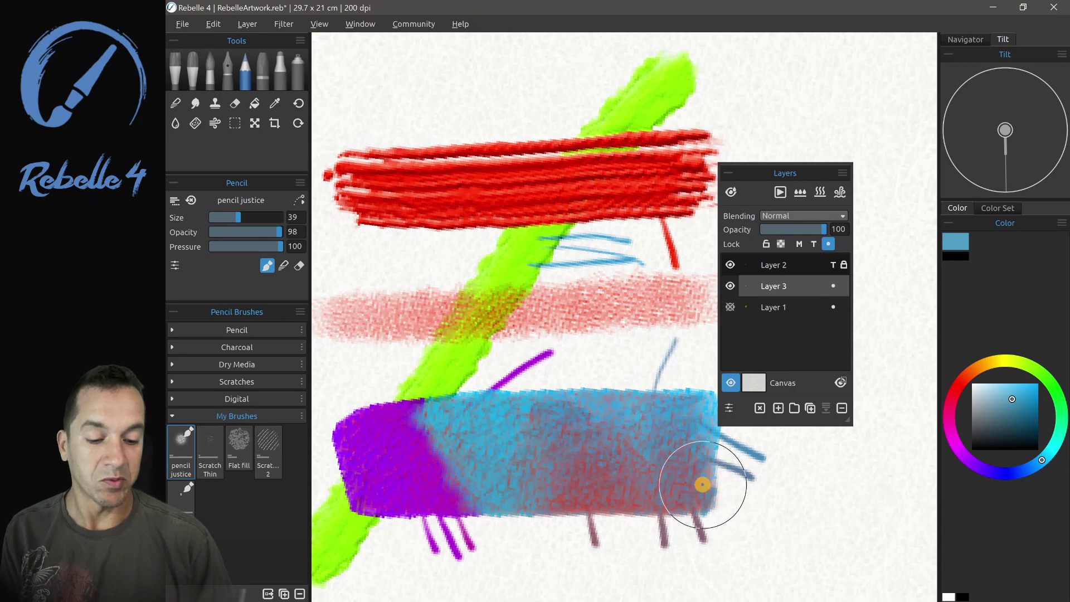
left_click(671, 170, "alt")
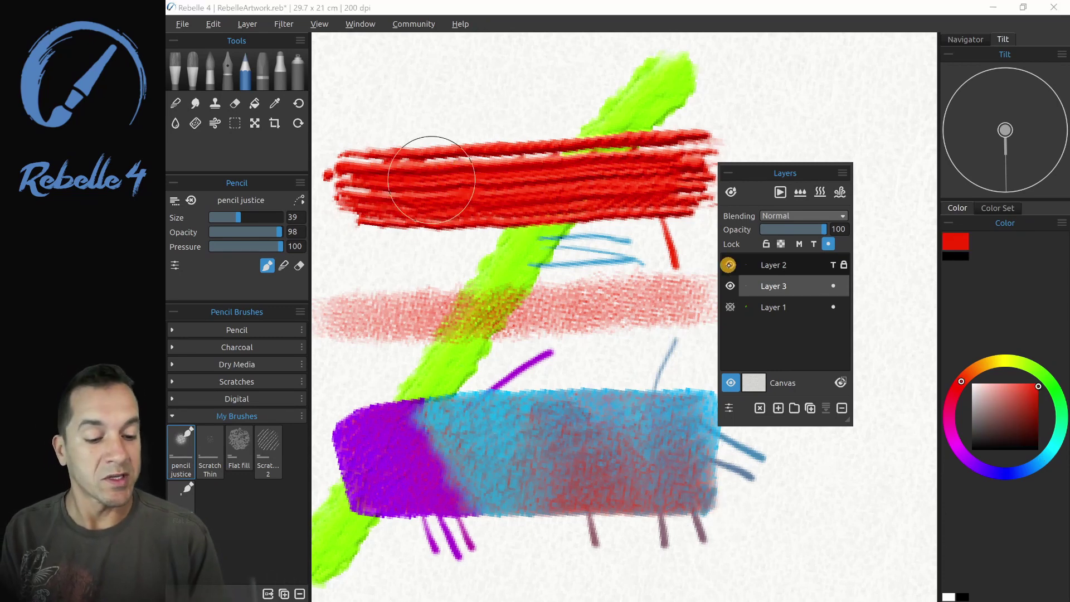
left_click(730, 264)
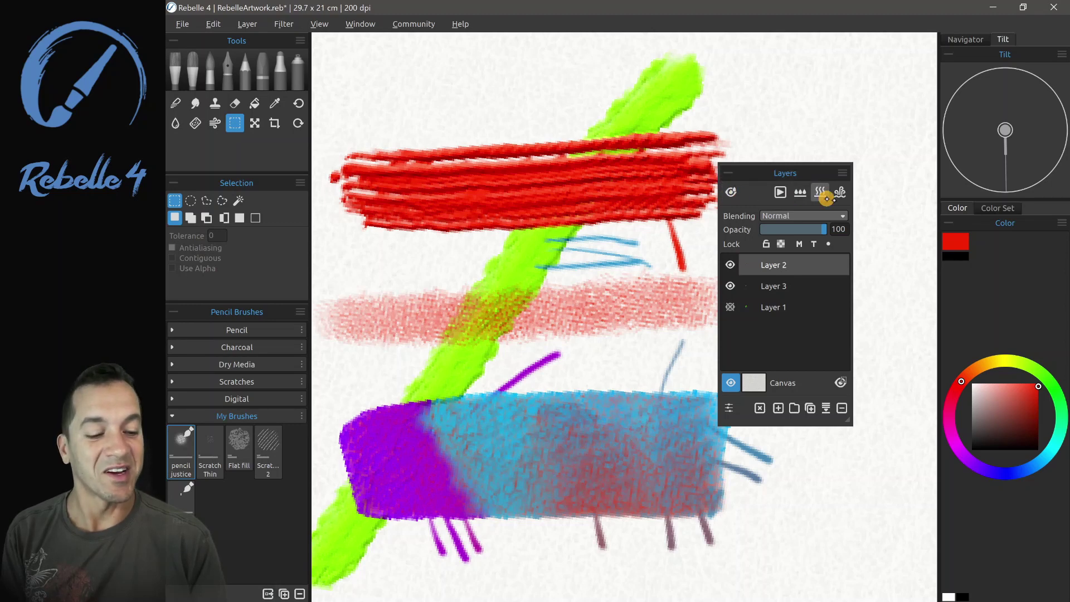
Step: Look over Layer 2's blending modes and opacity, and try locking and unlocking the layer
left_click(821, 217)
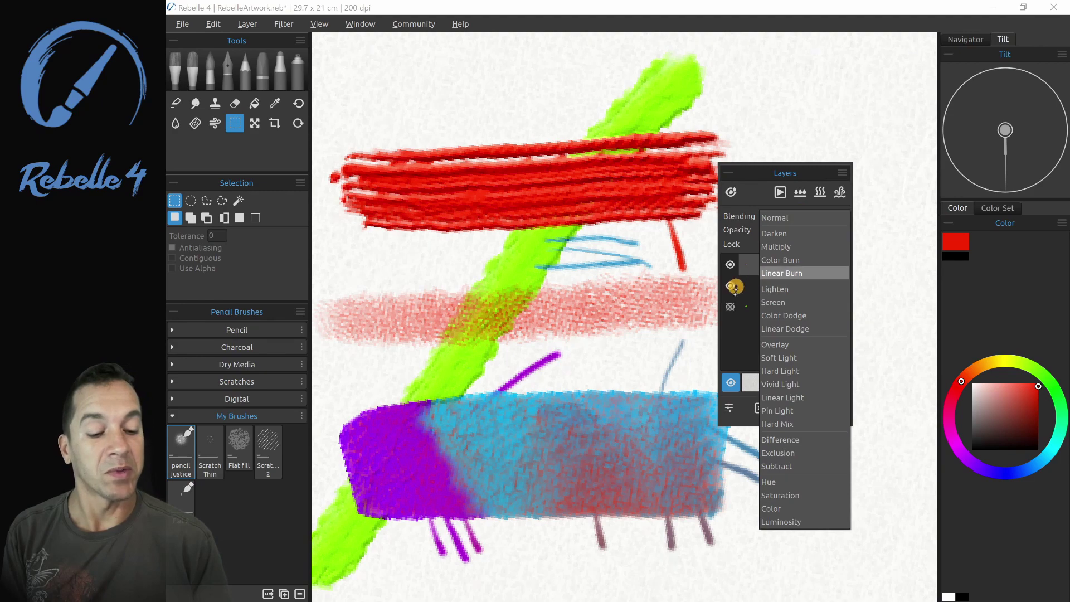
left_click(774, 262)
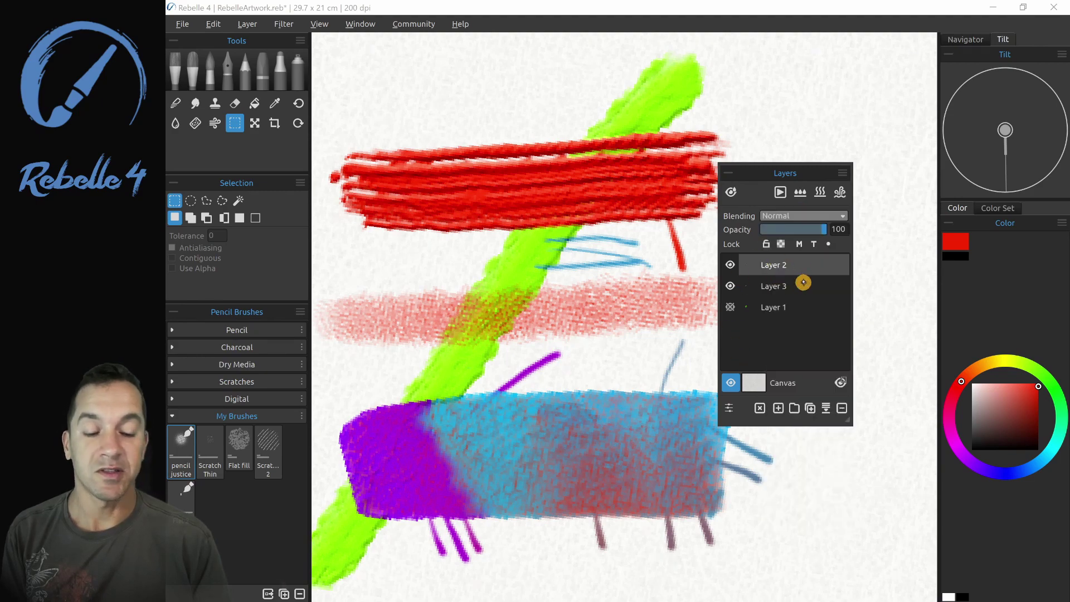
left_click_drag(813, 230, 839, 228)
left_click(767, 244)
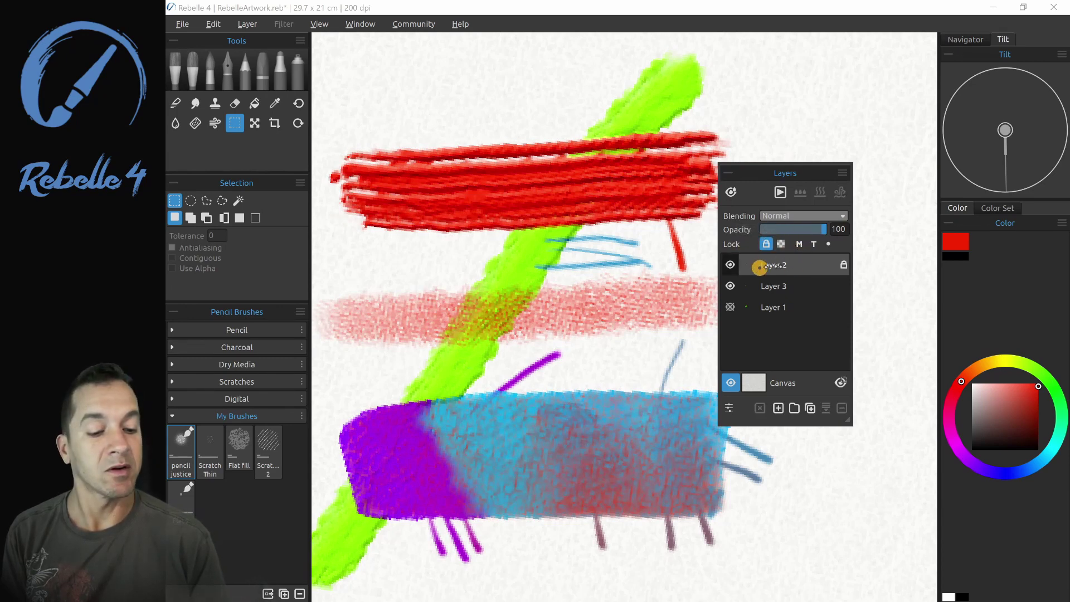
left_click(766, 244)
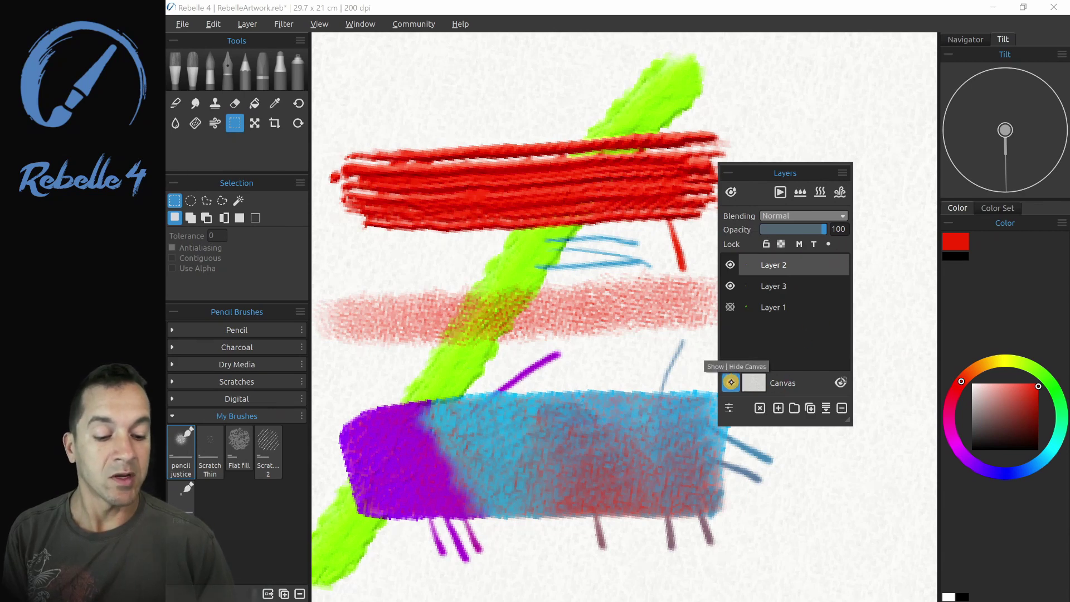
Step: Preview the artwork with the canvas hidden, and view the canvas texture and color options without changing them
left_click(730, 382)
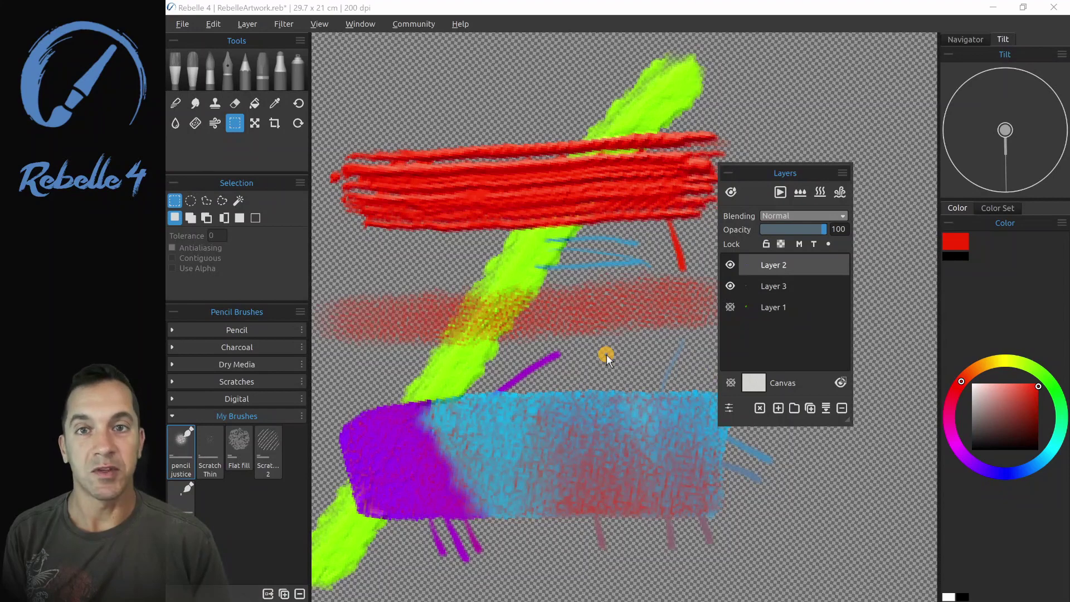
left_click(730, 382)
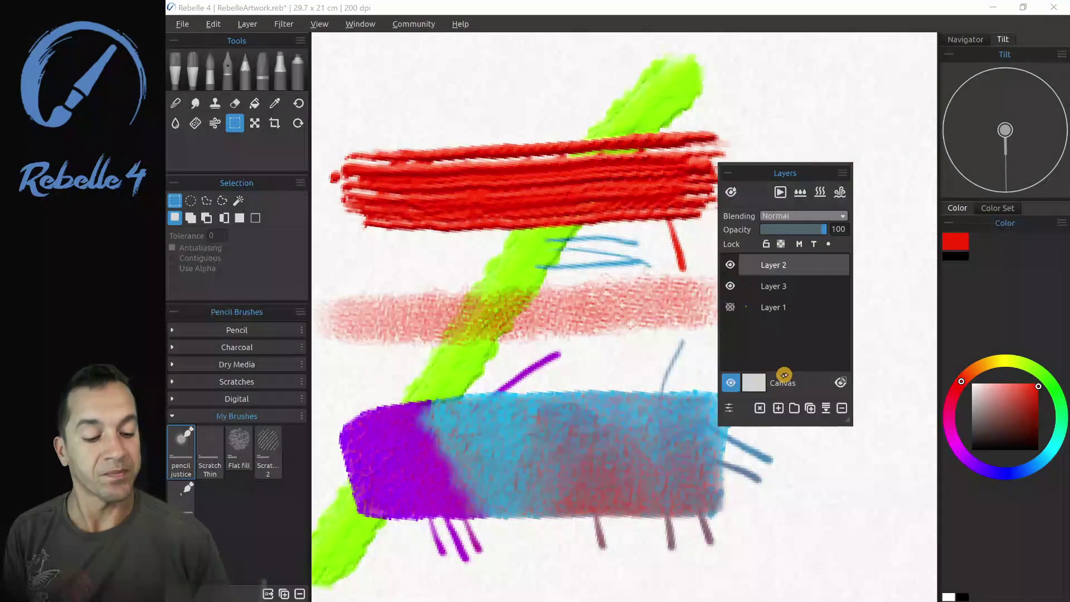
left_click(752, 382)
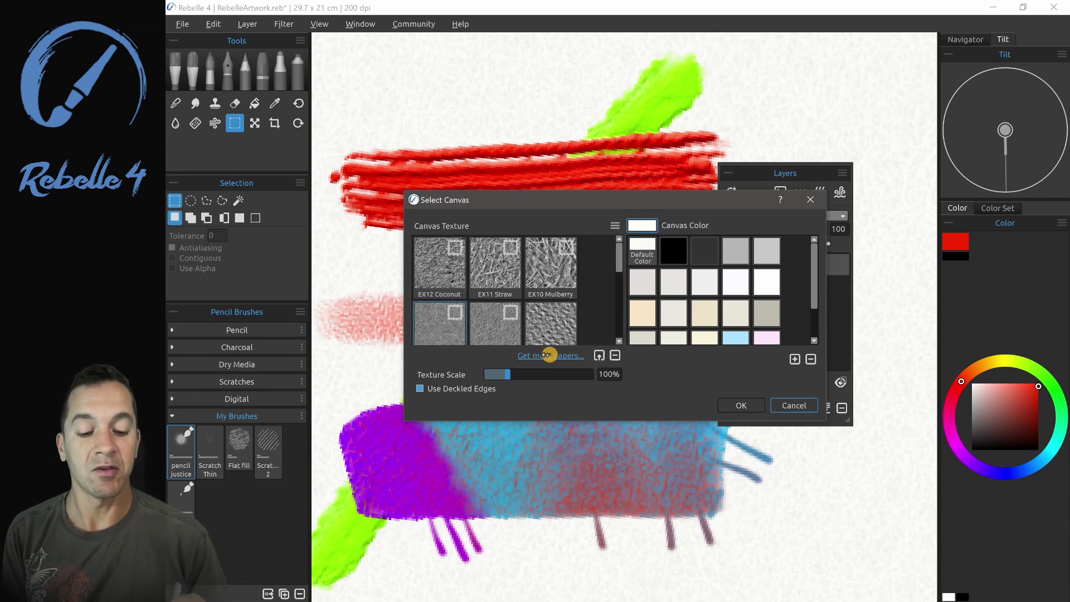
left_click(795, 404)
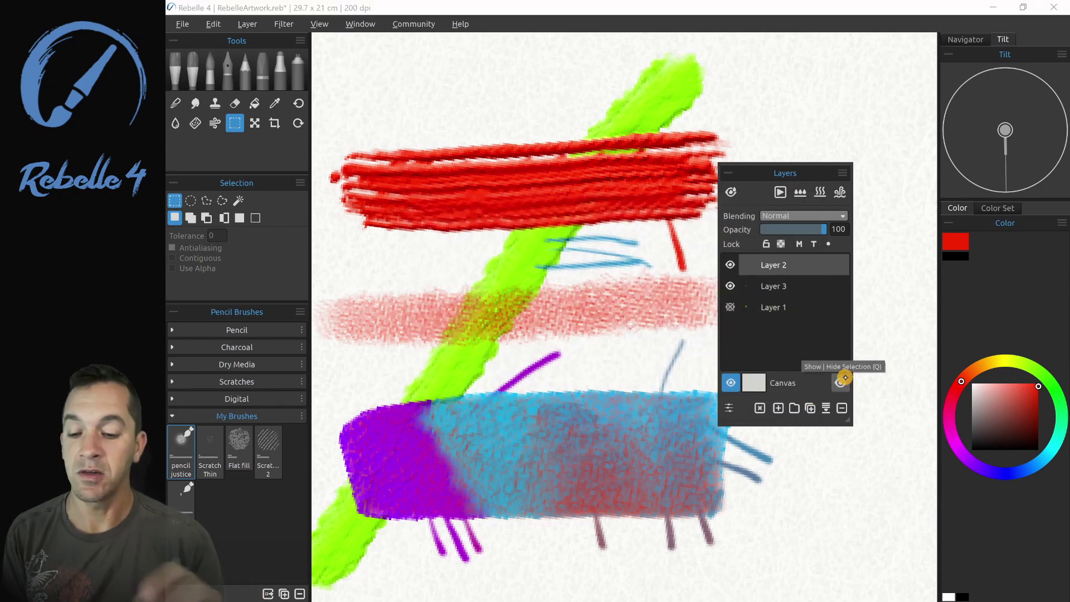
Step: Make a rectangular selection from above the top red stroke into the lowest block, and preview its mask overlay
left_click_drag(408, 114, 648, 437)
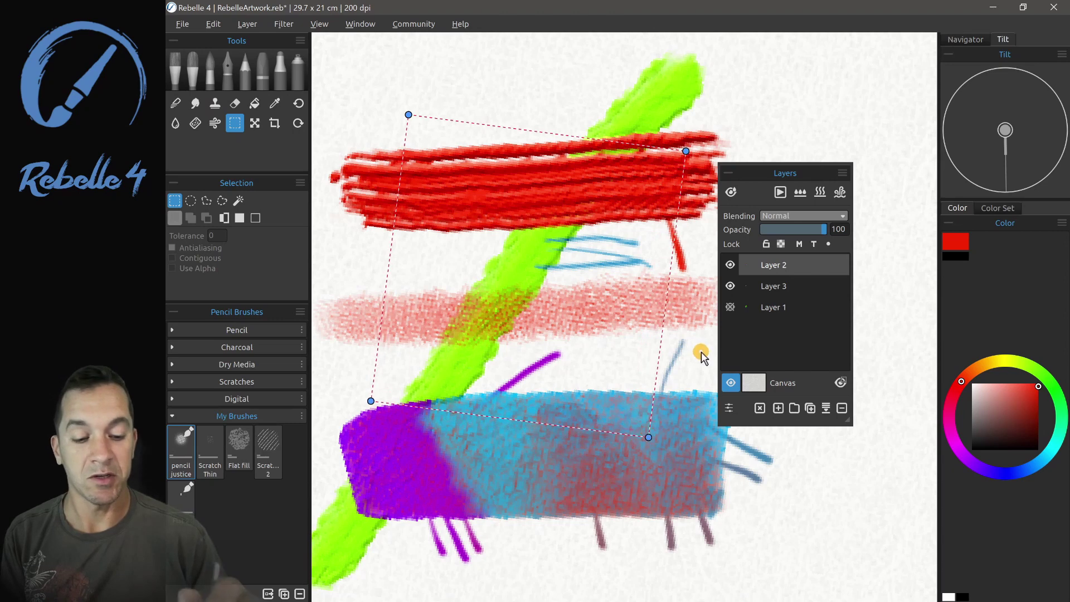
key("Return")
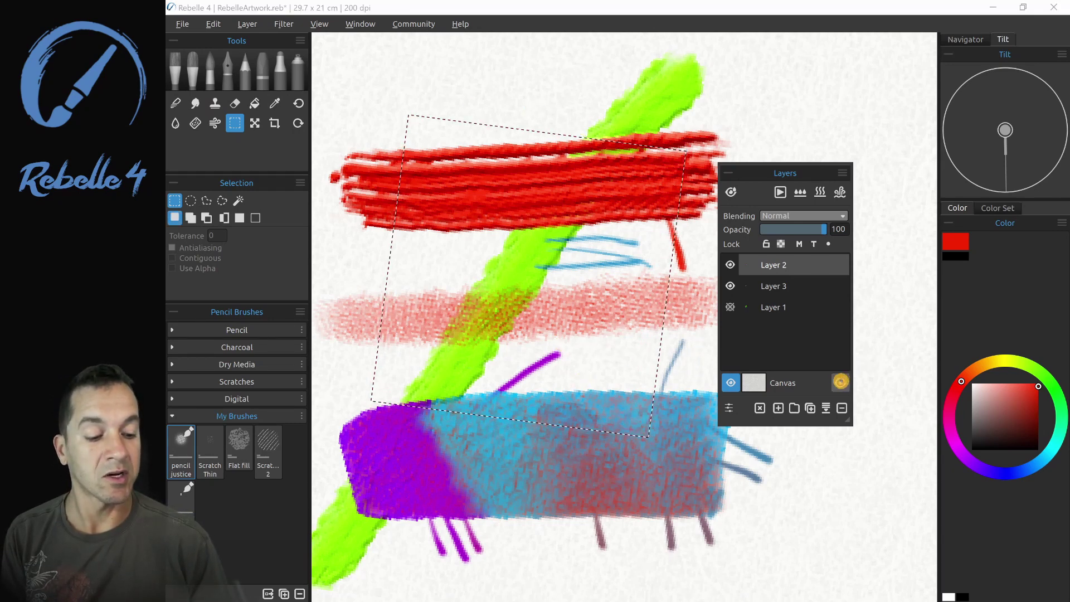
left_click(840, 382)
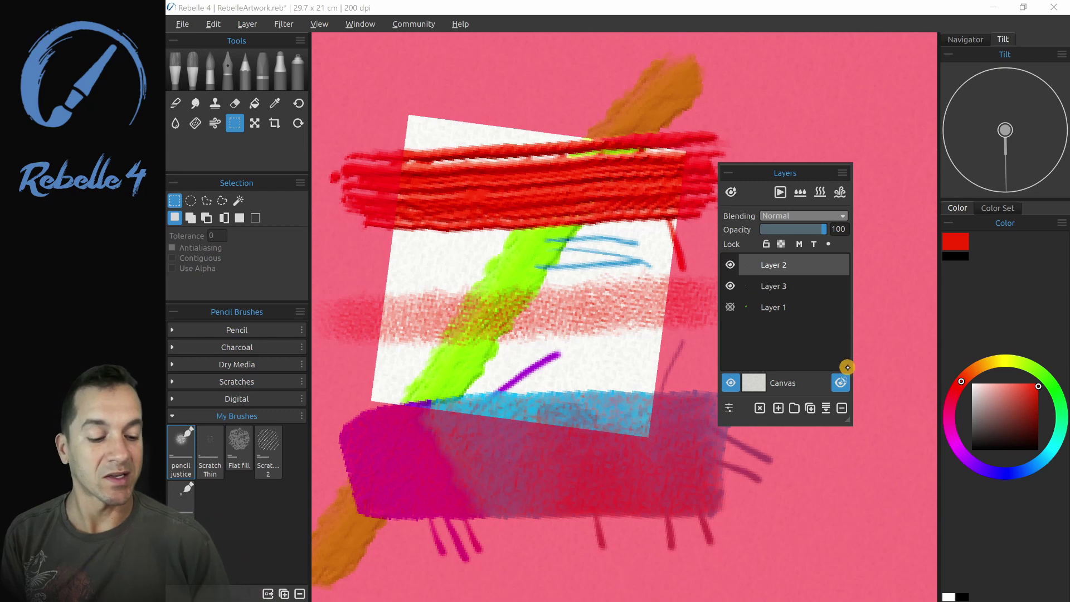
left_click(840, 382)
Step: View the watercolor behavior options in the Visual Settings and close them
left_click(733, 409)
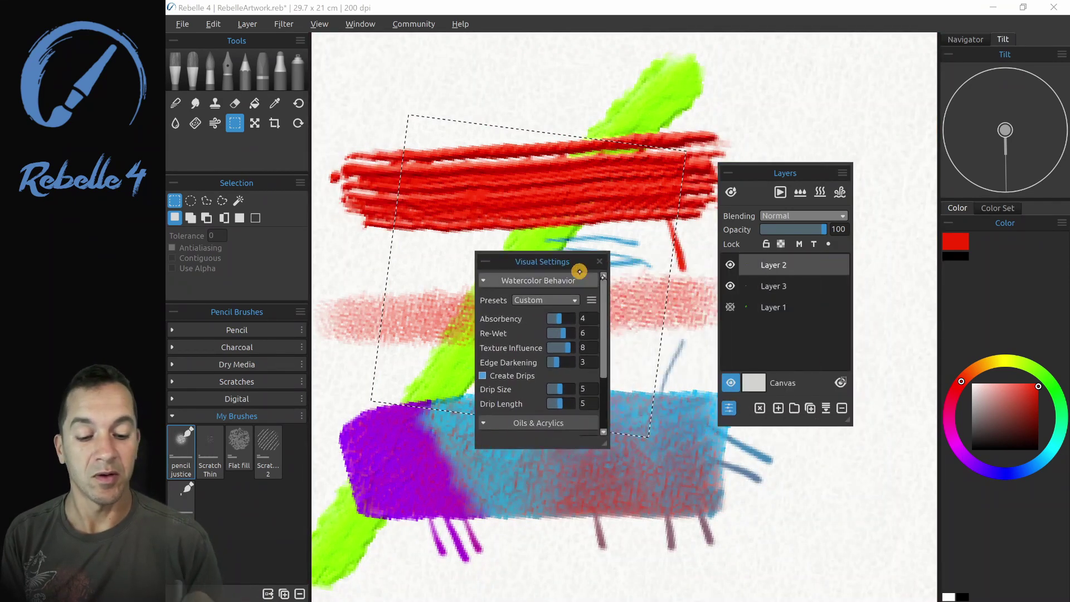
left_click(728, 407)
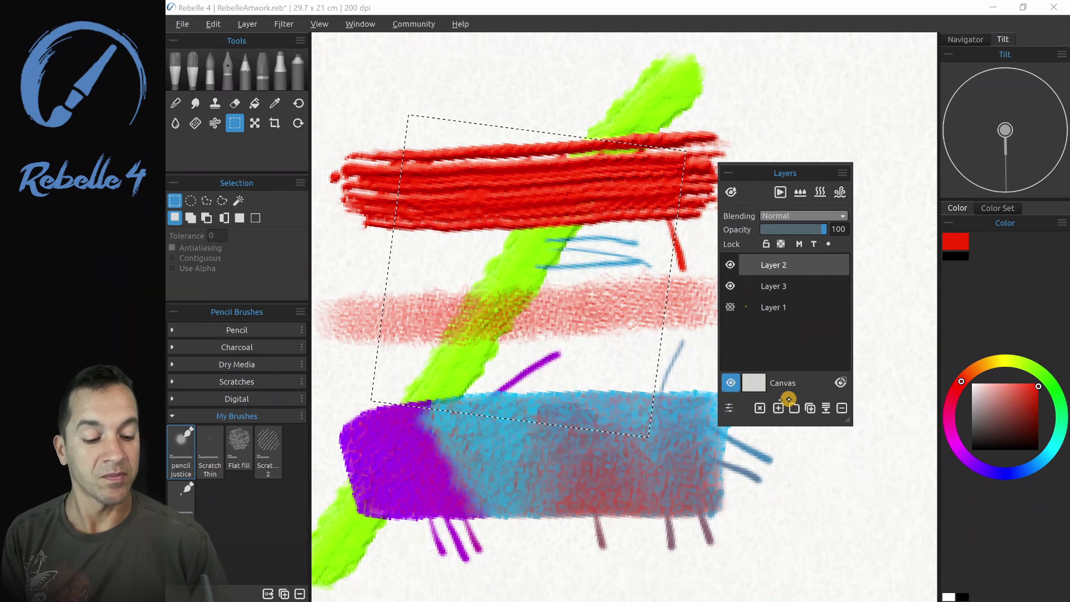
Step: Clear Layer 2 inside the selection, then deselect and clear the rest of the layer
left_click(760, 409)
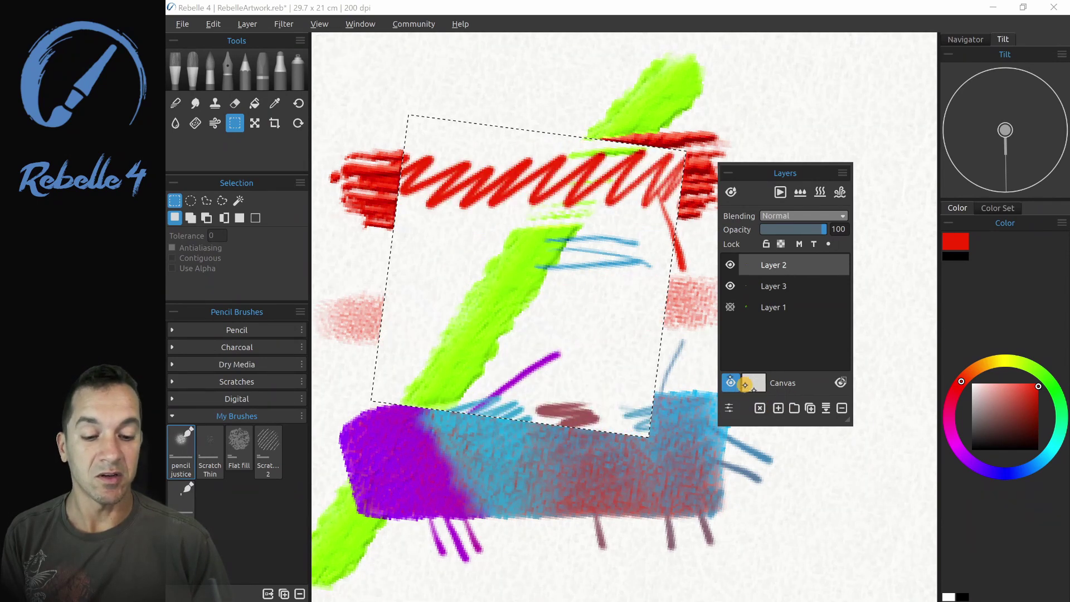
left_click(258, 220)
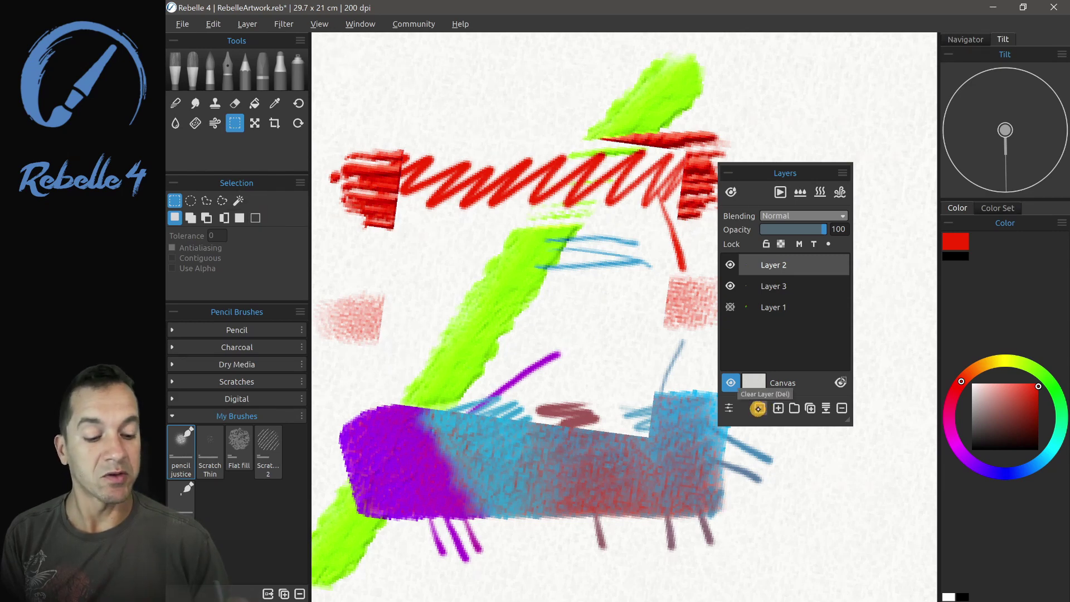
left_click(760, 408)
Step: Show Layer 1, select Layers 1, 2 and 3 together, and merge them into one layer
left_click(774, 286)
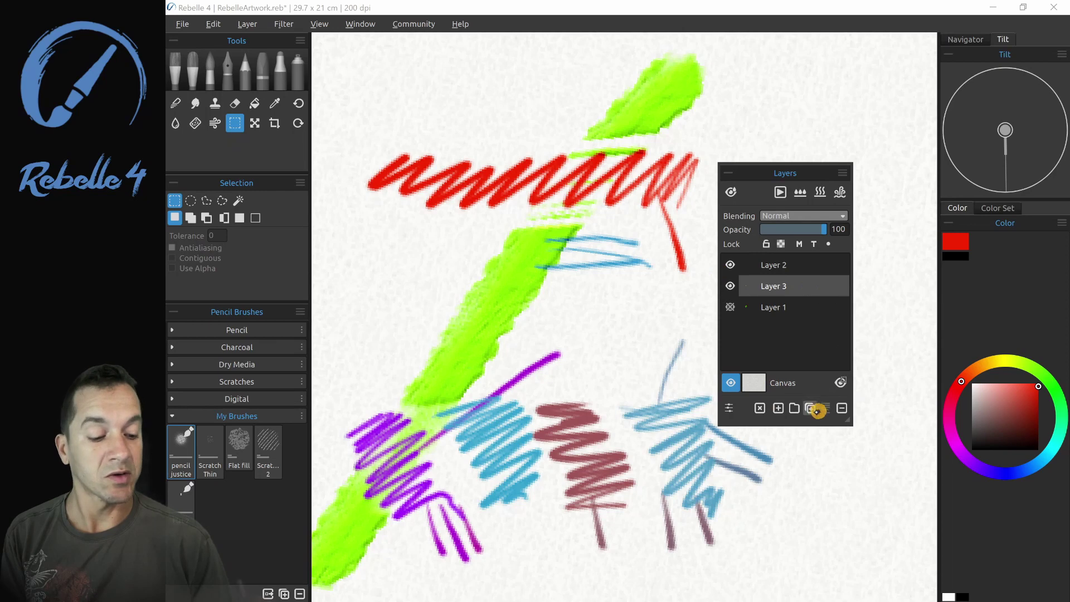
left_click(796, 307)
left_click(729, 305)
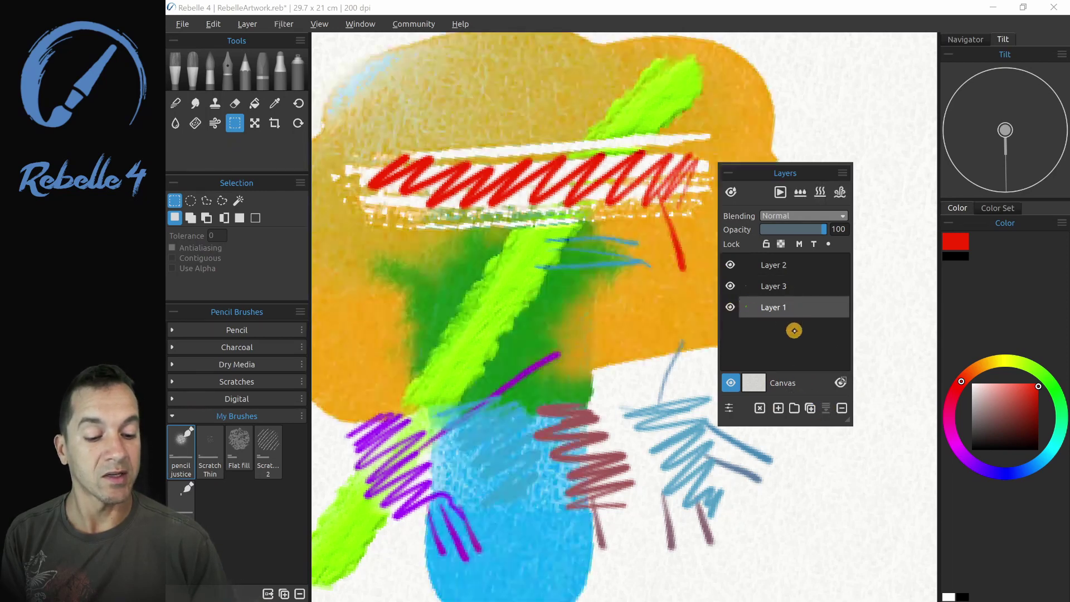
left_click_drag(776, 277, 777, 261)
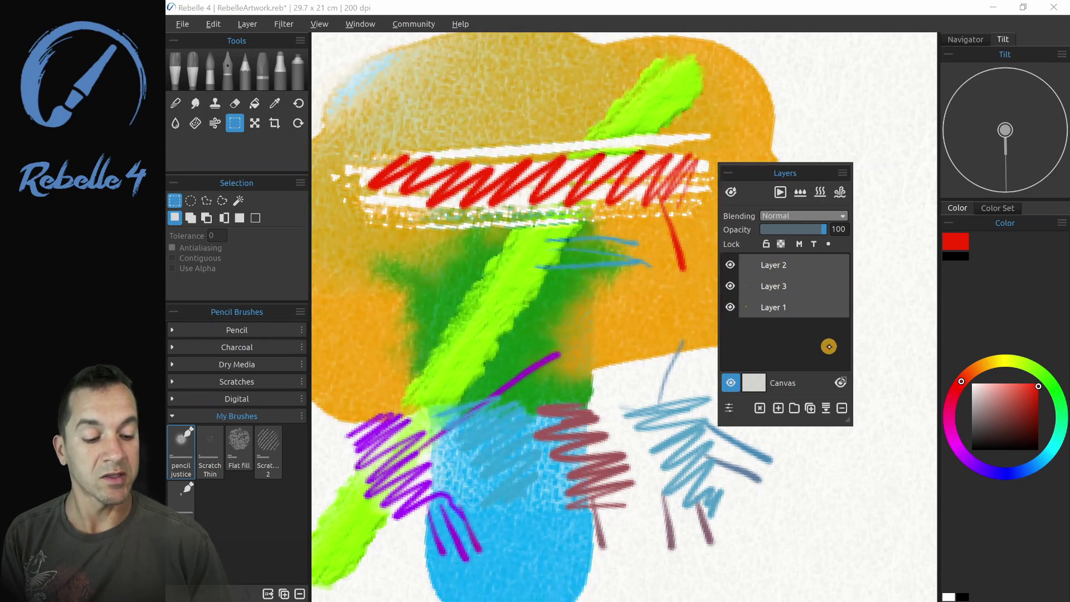
left_click(825, 408)
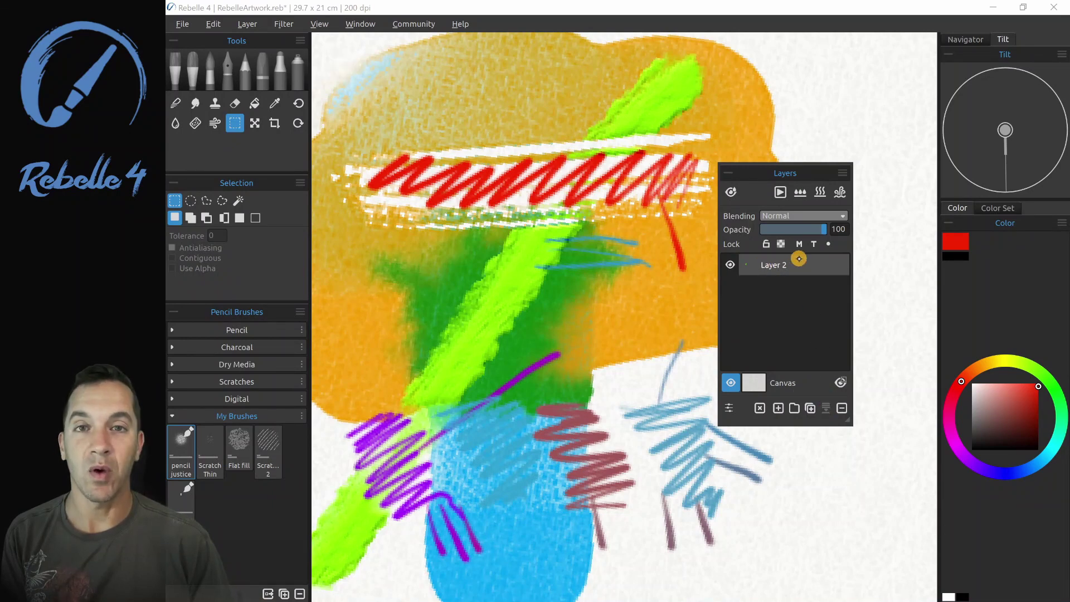
Step: Clear and delete the merged layer, and duplicate the remaining blank layer
left_click(760, 408)
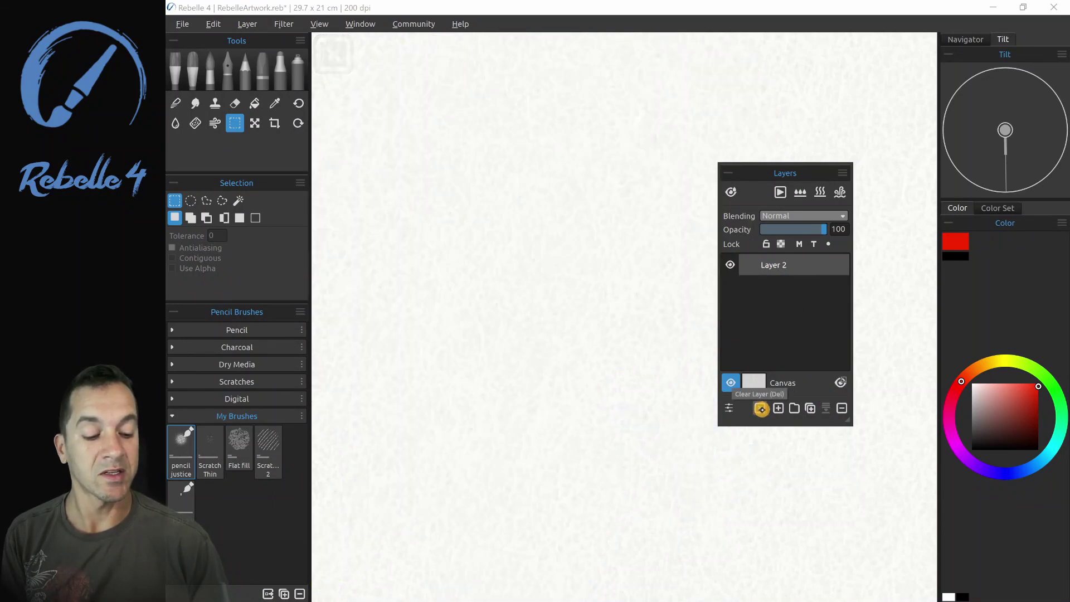
left_click(844, 408)
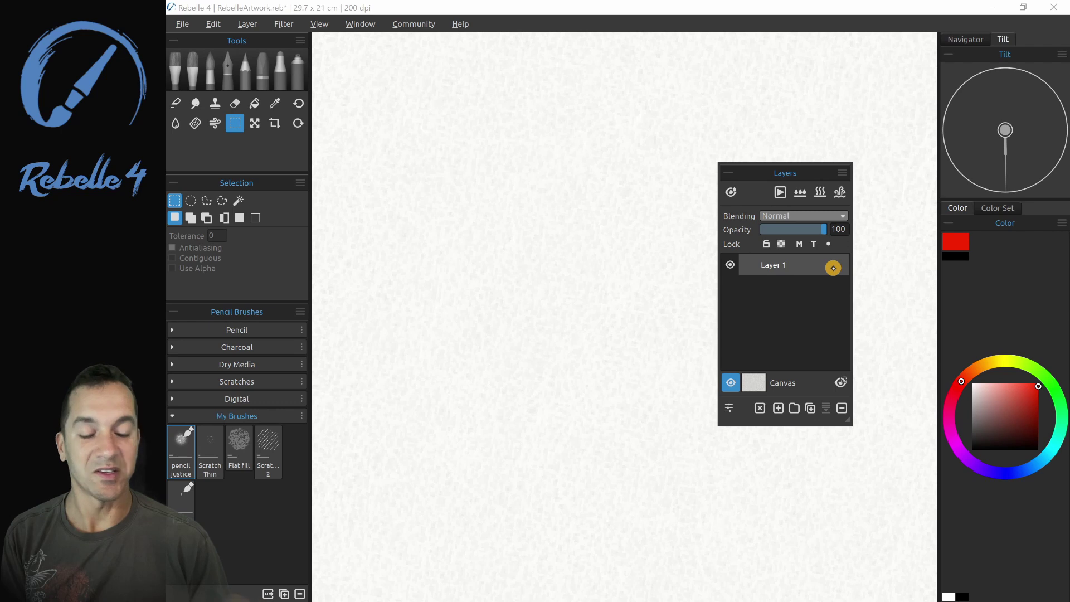
left_click(811, 407)
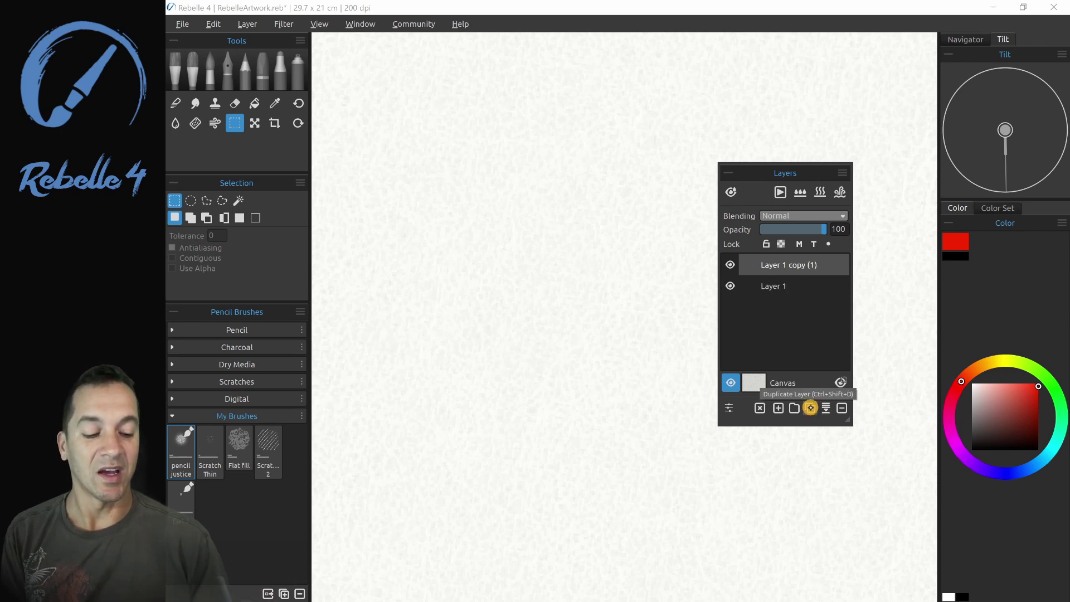